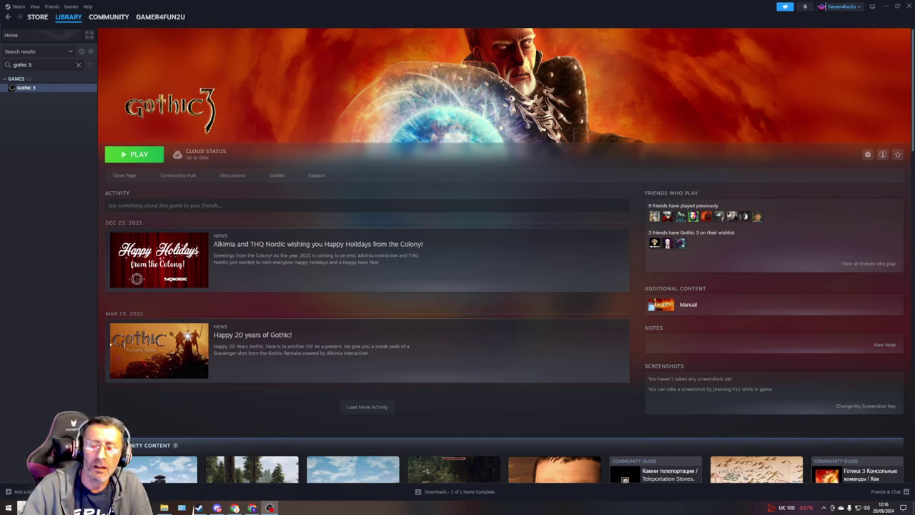
- Launch Gothic_3_EE_Patch from the gothic 3 mods folder and minimize Explorer
{"action": "left_click", "coordinate": [164, 508]}
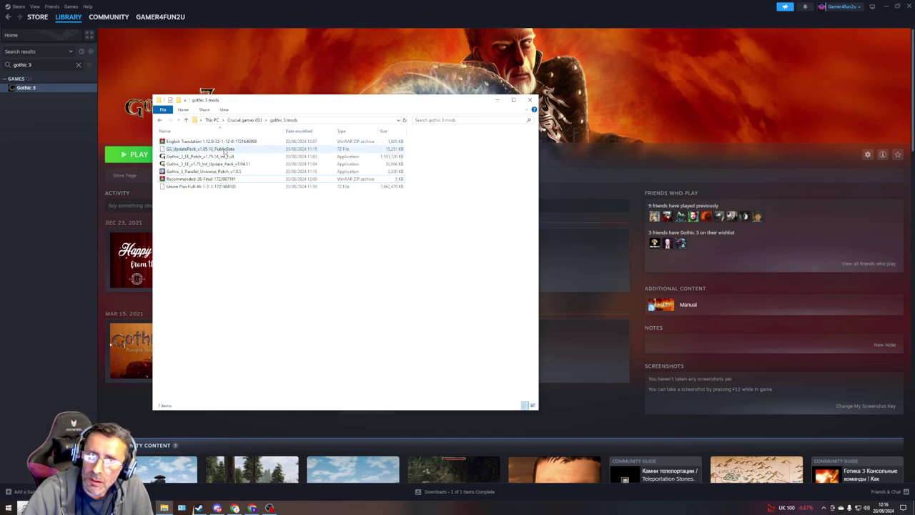
{"action": "mouse_move", "coordinate": [200, 149]}
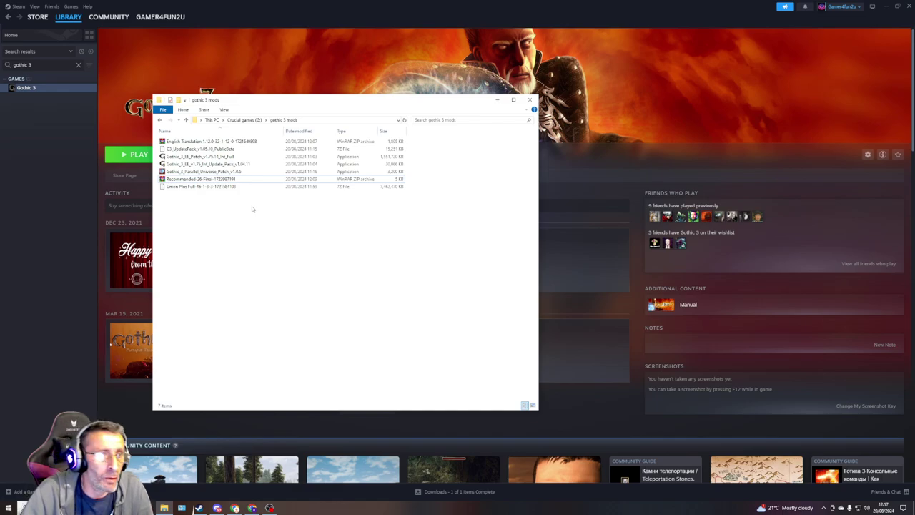
{"action": "left_click", "coordinate": [210, 156]}
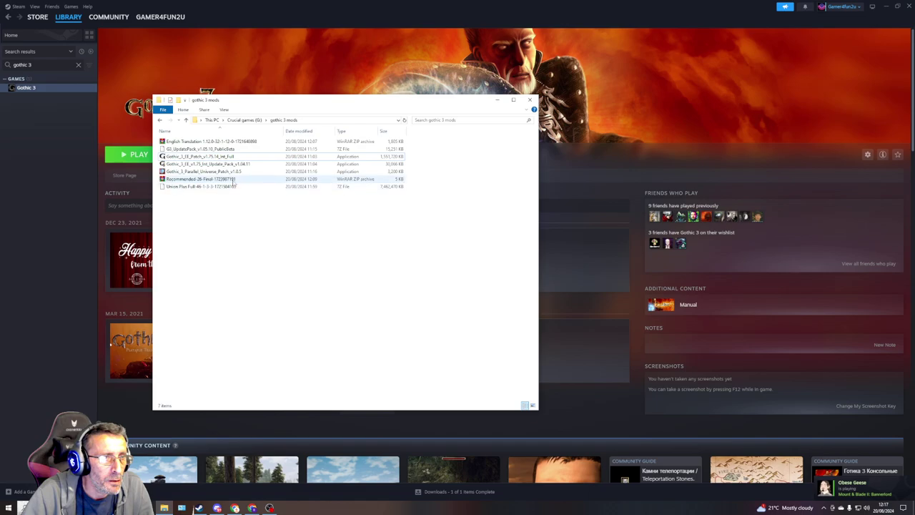
{"action": "double_click", "coordinate": [214, 156]}
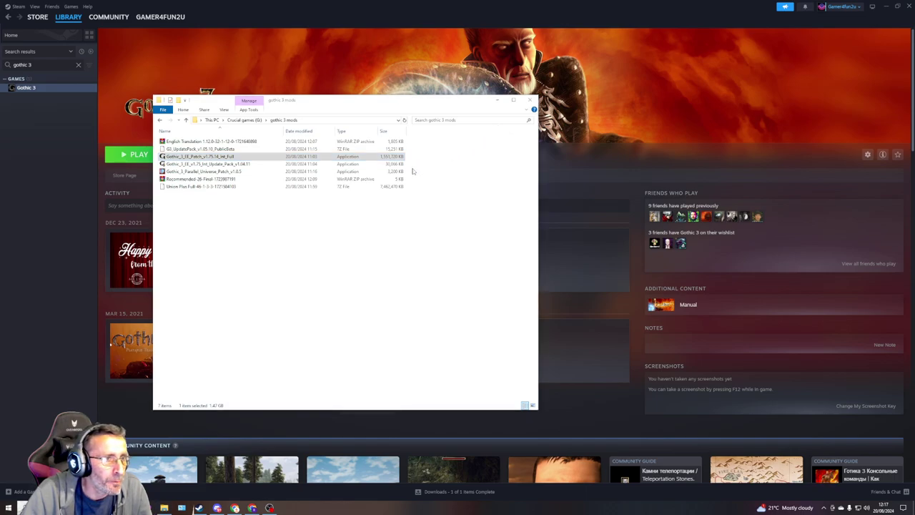
{"action": "left_click", "coordinate": [497, 100]}
- Set the patch's game folder to G:\SteamLibrary\steamapps\common\Gothic 3
{"action": "left_click", "coordinate": [886, 6]}
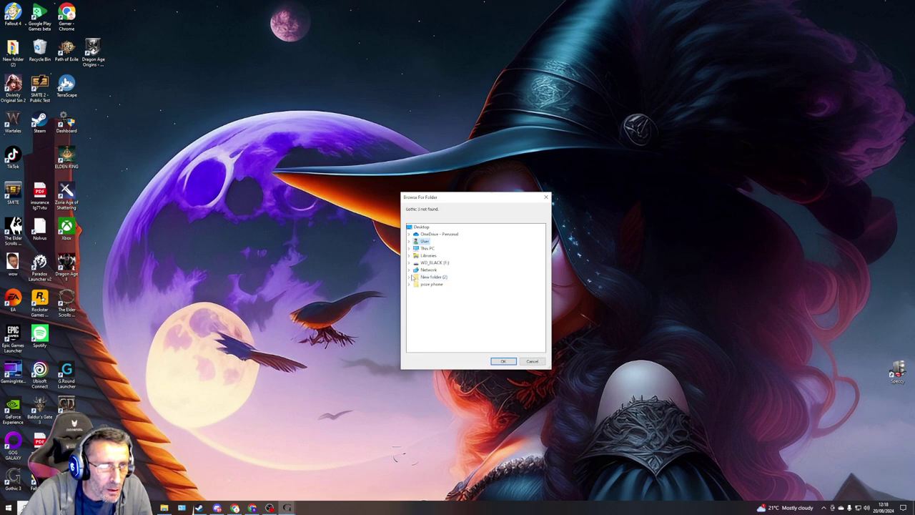
{"action": "left_click", "coordinate": [409, 249]}
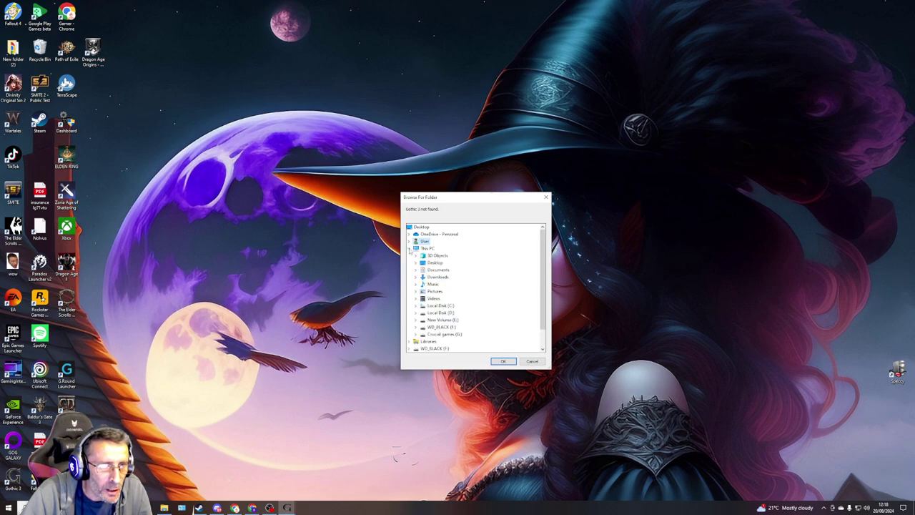
{"action": "left_click", "coordinate": [417, 334]}
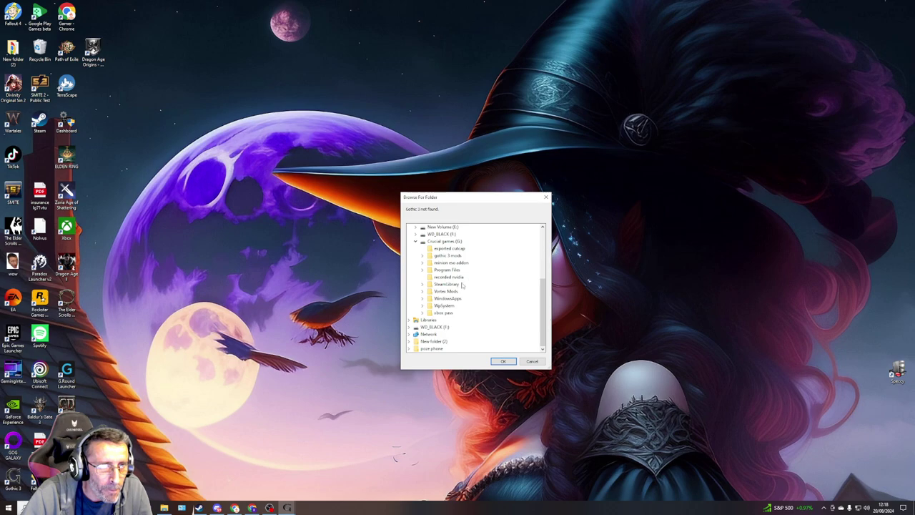
{"action": "left_click", "coordinate": [427, 286]}
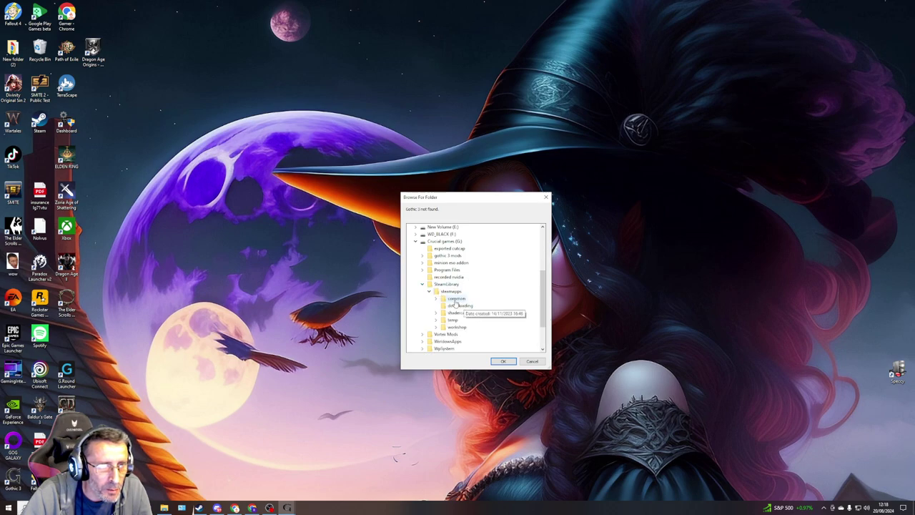
{"action": "double_click", "coordinate": [453, 299]}
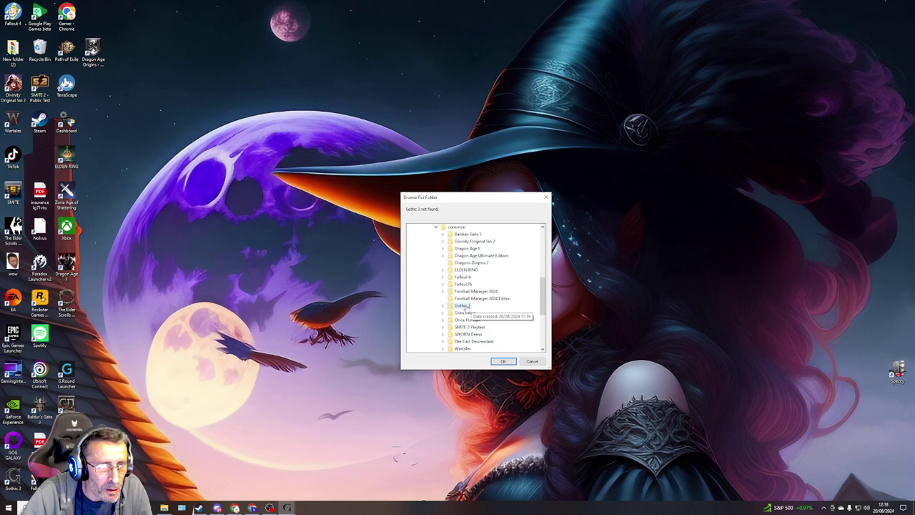
{"action": "double_click", "coordinate": [459, 305]}
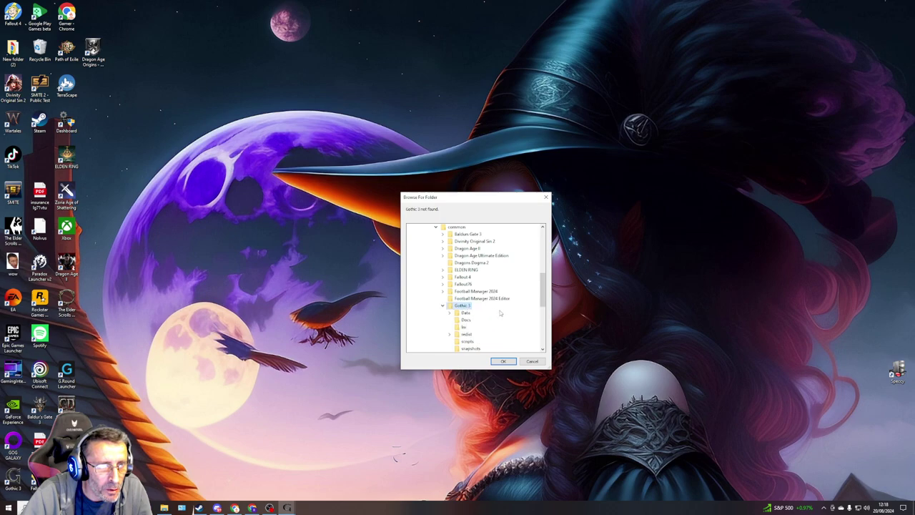
{"action": "left_click", "coordinate": [502, 361]}
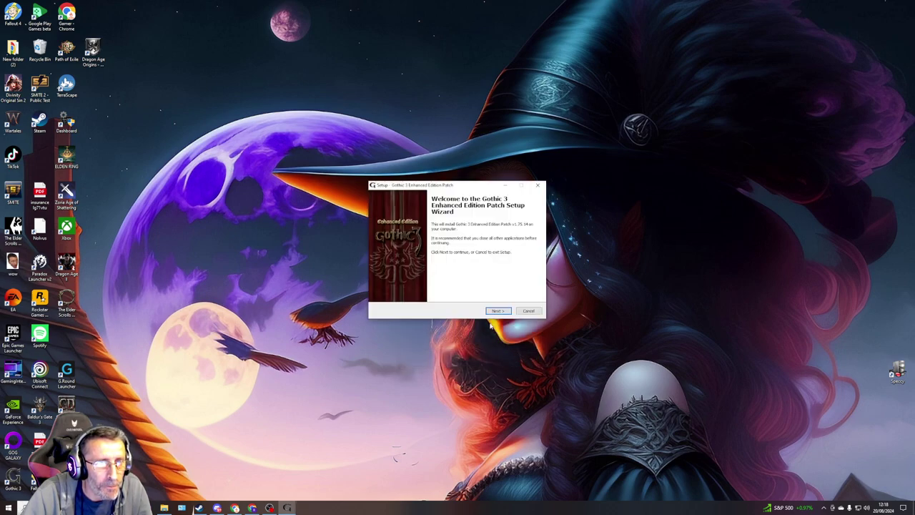
- Install the Enhanced Edition patch with default wizard settings and finish setup
{"action": "left_click", "coordinate": [497, 311]}
{"action": "left_click", "coordinate": [500, 316]}
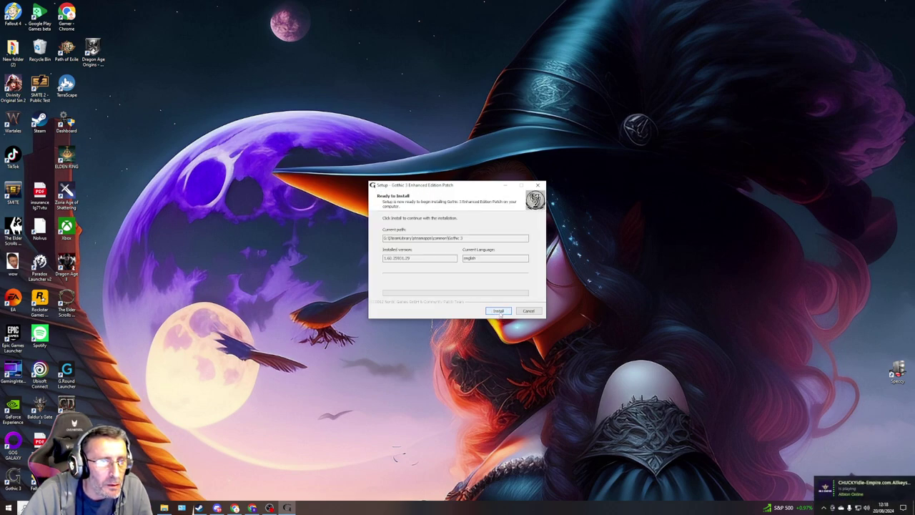
{"action": "left_click", "coordinate": [499, 311]}
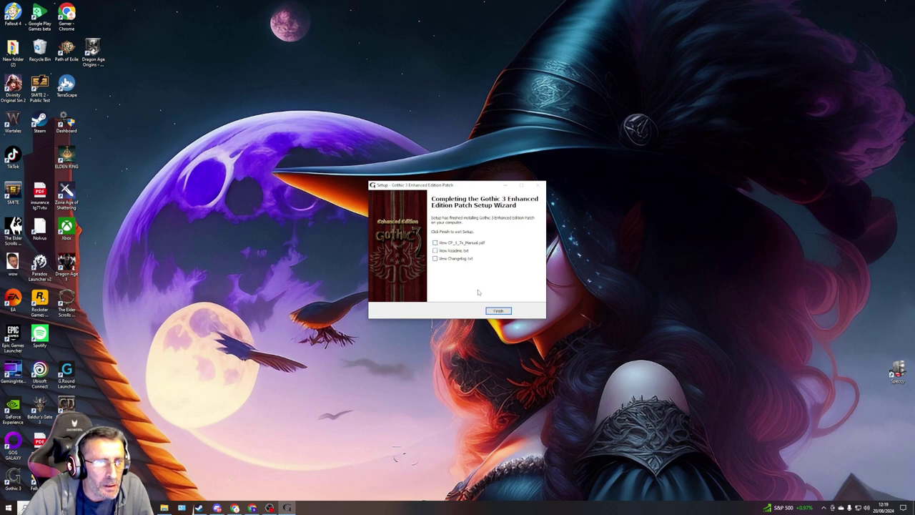
{"action": "left_click", "coordinate": [498, 310]}
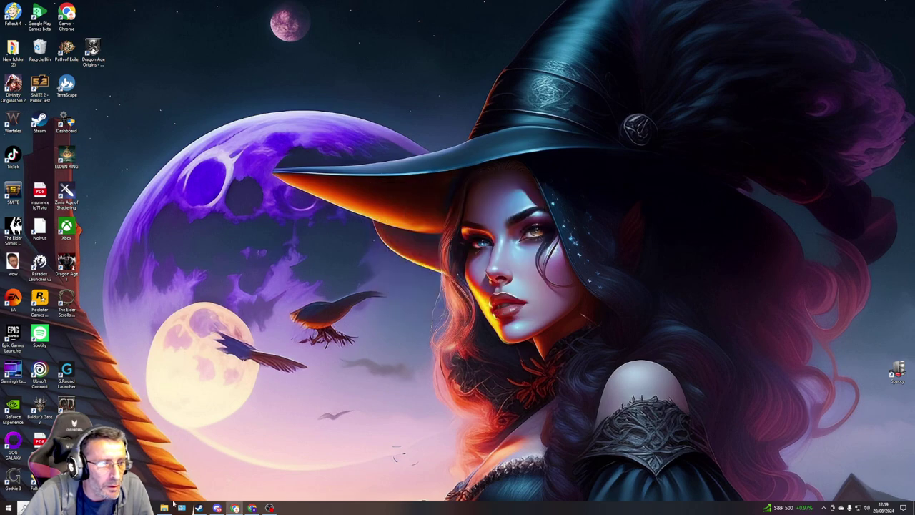
- Run the v1.75 Update Pack installer, accepting the license and Gothic 3 destination
{"action": "left_click", "coordinate": [164, 508]}
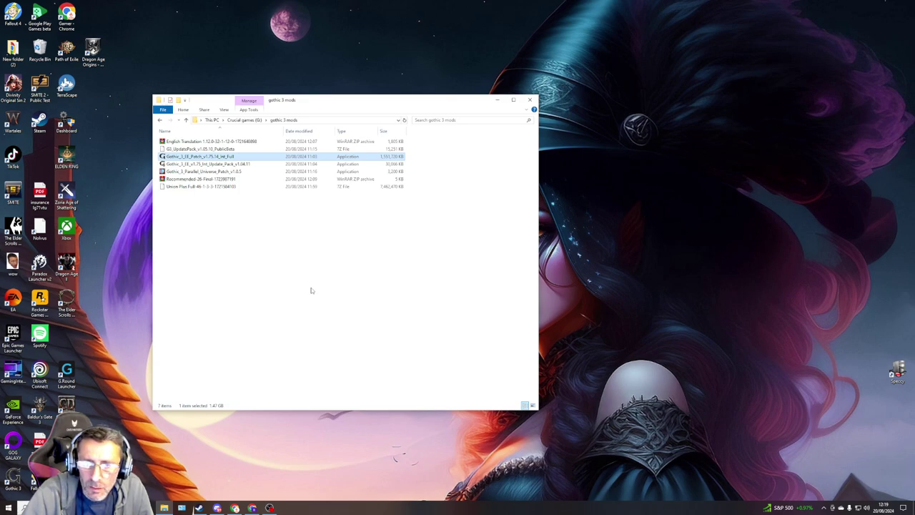
{"action": "left_click", "coordinate": [211, 165]}
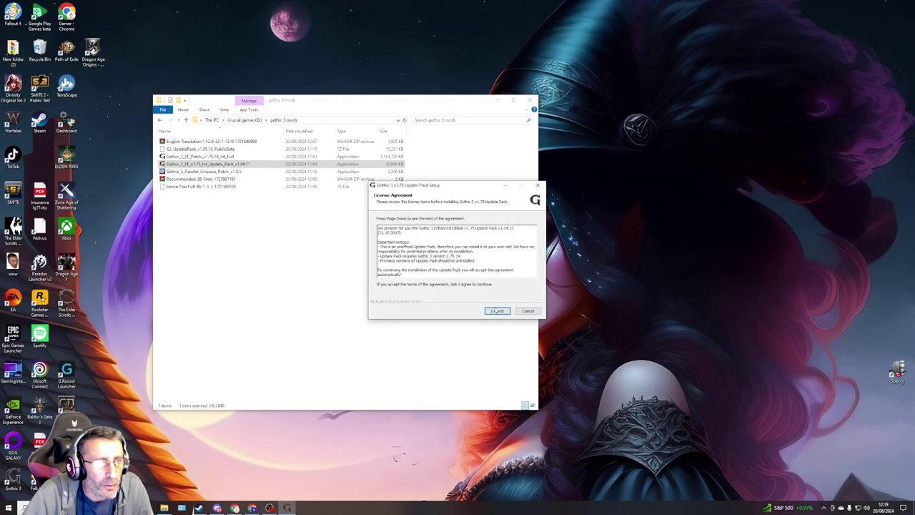
{"action": "left_click", "coordinate": [495, 311]}
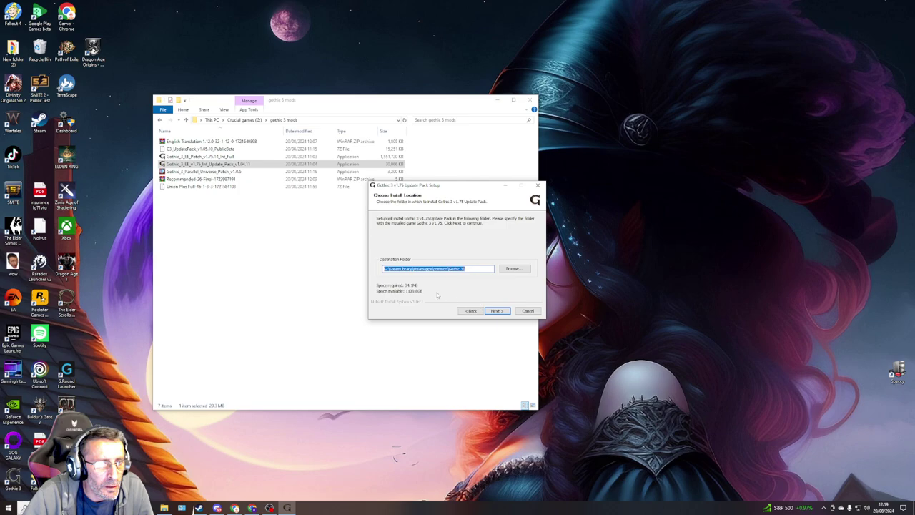
{"action": "left_click", "coordinate": [494, 310]}
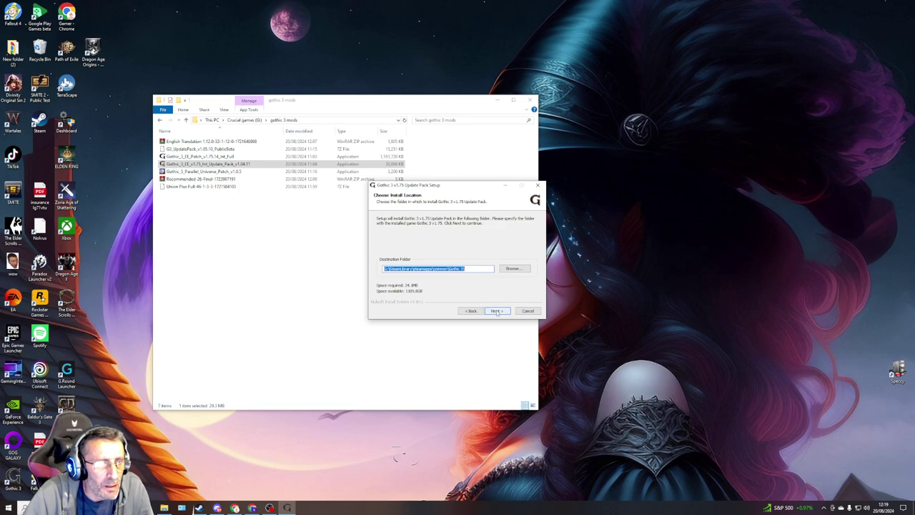
{"action": "left_click", "coordinate": [497, 313]}
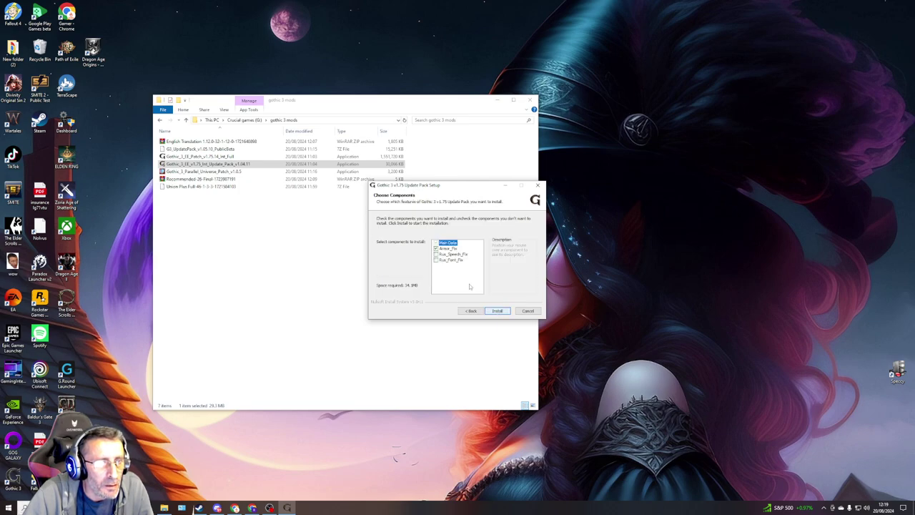
{"action": "mouse_move", "coordinate": [448, 249]}
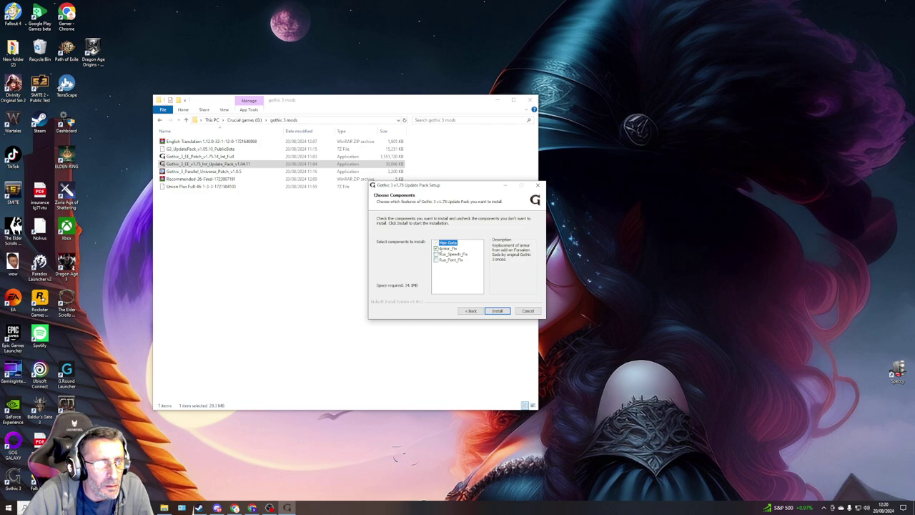
- Install the update pack without Armor_Fix and close setup without the readme
{"action": "left_click", "coordinate": [435, 248]}
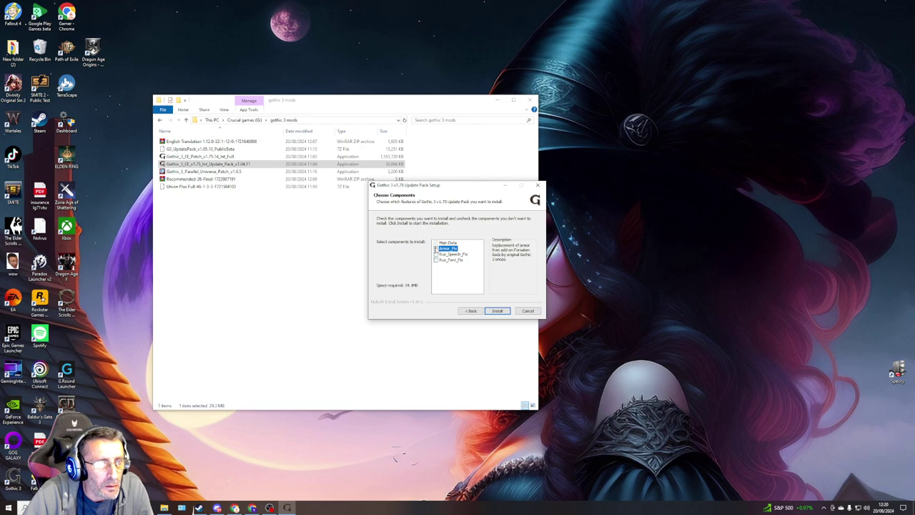
{"action": "left_click", "coordinate": [497, 311]}
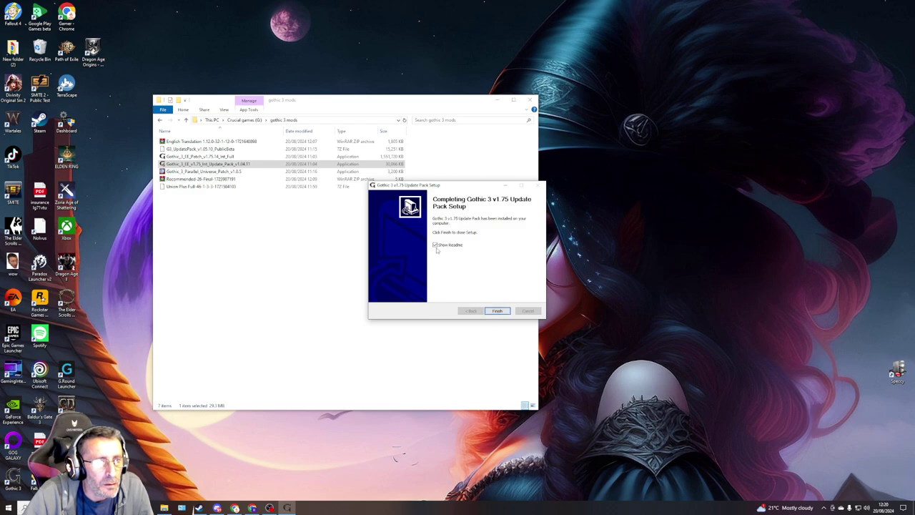
{"action": "left_click", "coordinate": [435, 245]}
{"action": "left_click", "coordinate": [498, 310]}
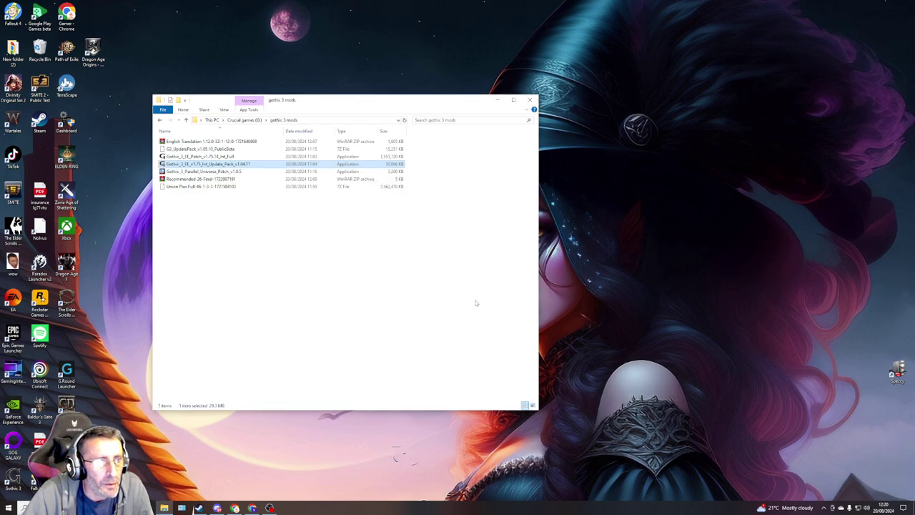
- Open the G3 UpdatePack archive in WinRAR and bring up its extraction settings
{"action": "left_click", "coordinate": [213, 150]}
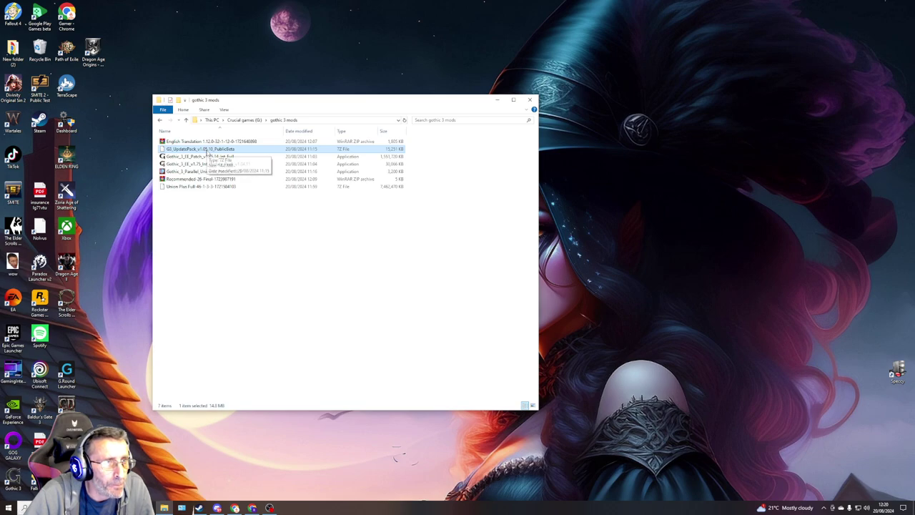
{"action": "double_click", "coordinate": [208, 152]}
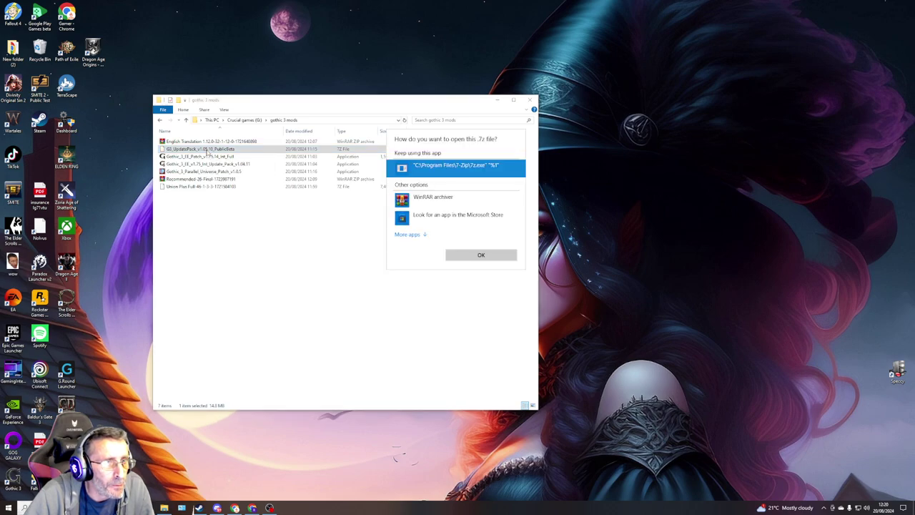
{"action": "left_click", "coordinate": [437, 200]}
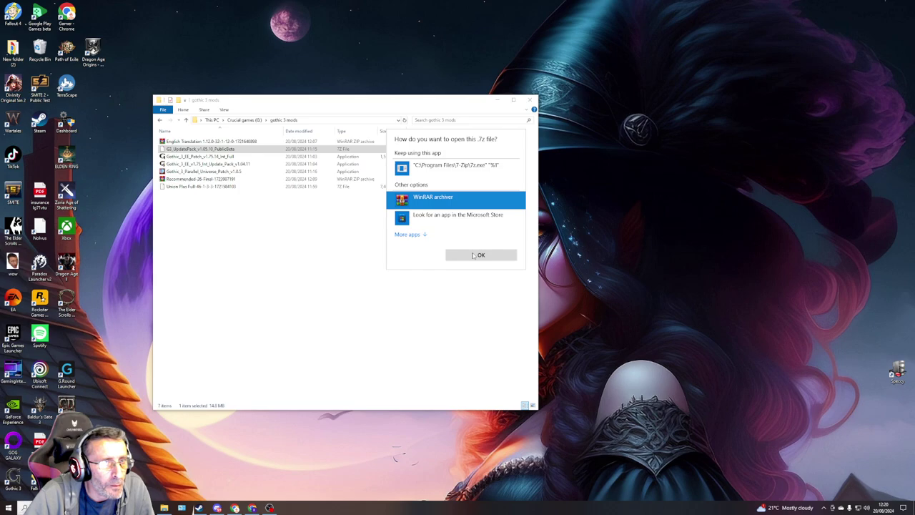
{"action": "left_click", "coordinate": [474, 256]}
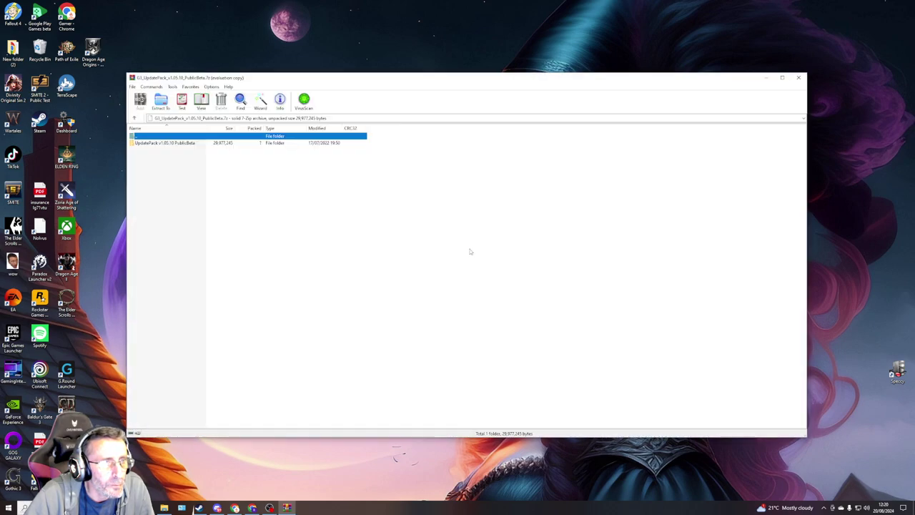
{"action": "left_click", "coordinate": [163, 103]}
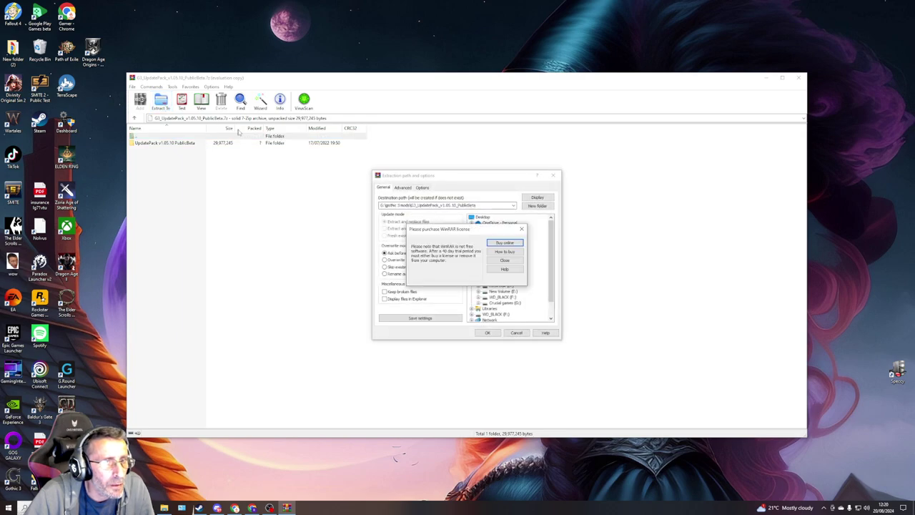
{"action": "left_click", "coordinate": [506, 260]}
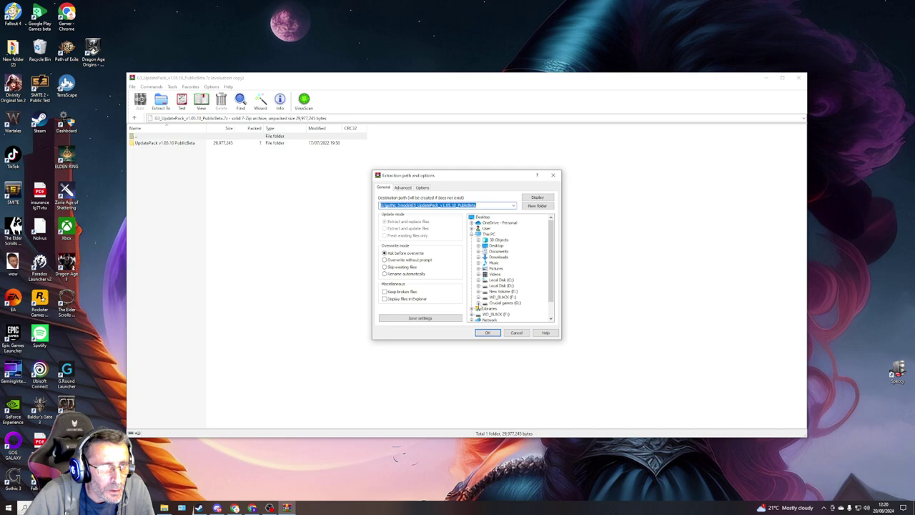
- Extract the UpdatePack into G:\SteamLibrary\steamapps\common\Gothic 3
{"action": "left_click", "coordinate": [478, 304]}
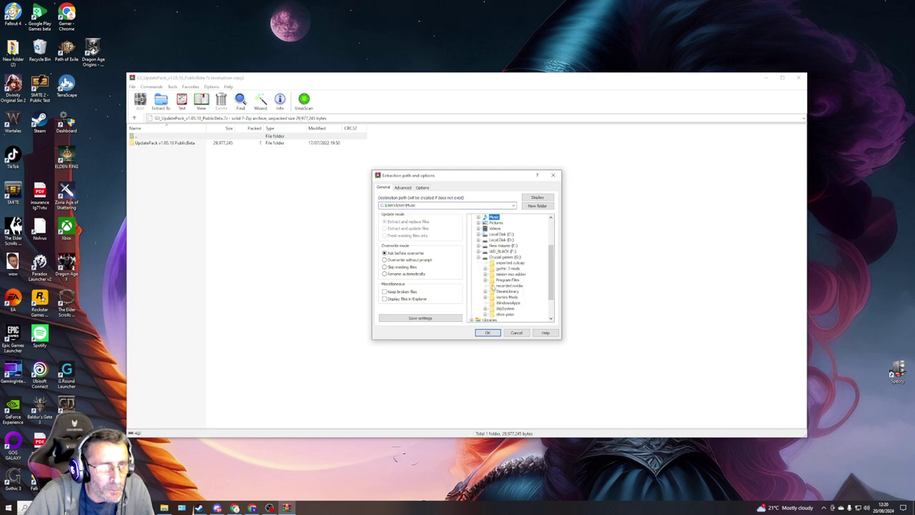
{"action": "left_click", "coordinate": [486, 292]}
{"action": "left_click", "coordinate": [493, 297]}
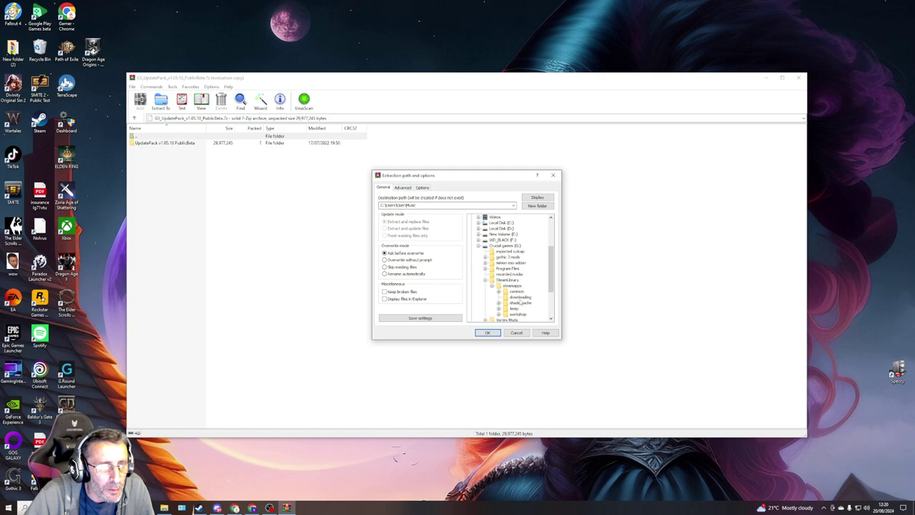
{"action": "scroll", "coordinate": [521, 302], "scroll_direction": "down", "scroll_amount": 1}
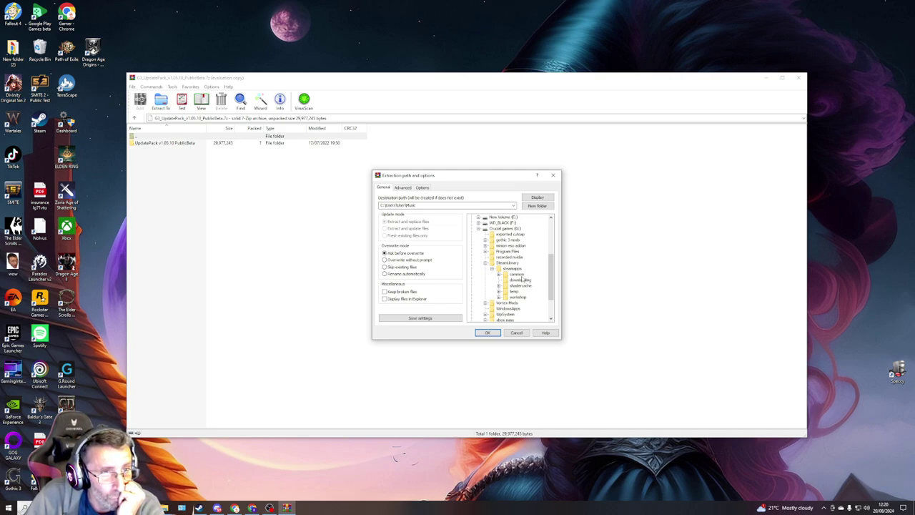
{"action": "left_click", "coordinate": [499, 275]}
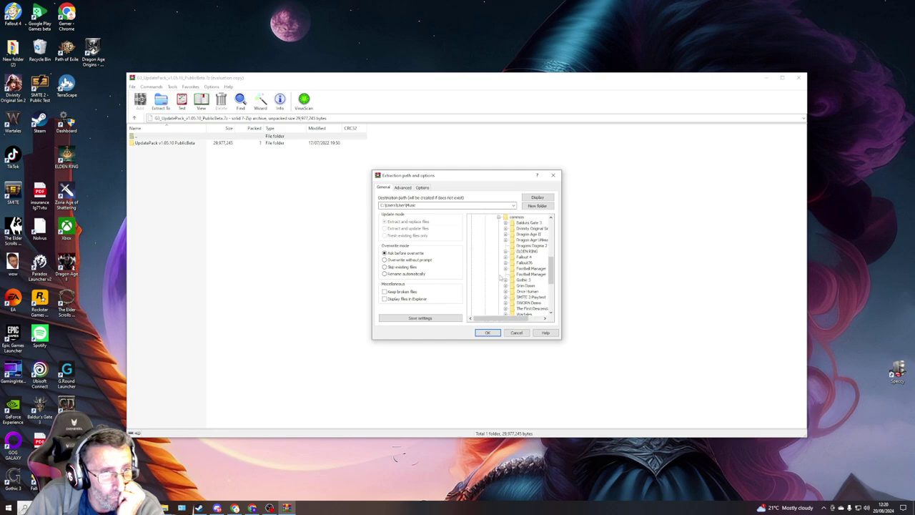
{"action": "left_click", "coordinate": [524, 280]}
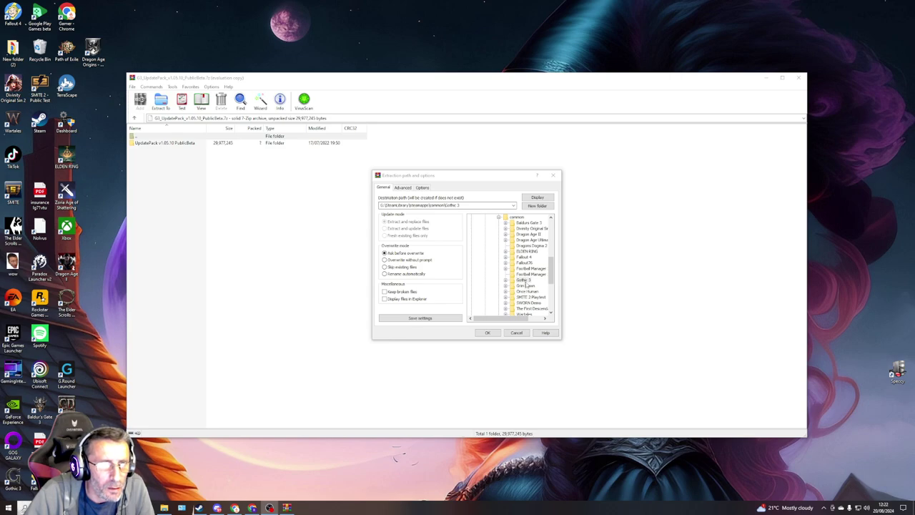
{"action": "left_click", "coordinate": [524, 280]}
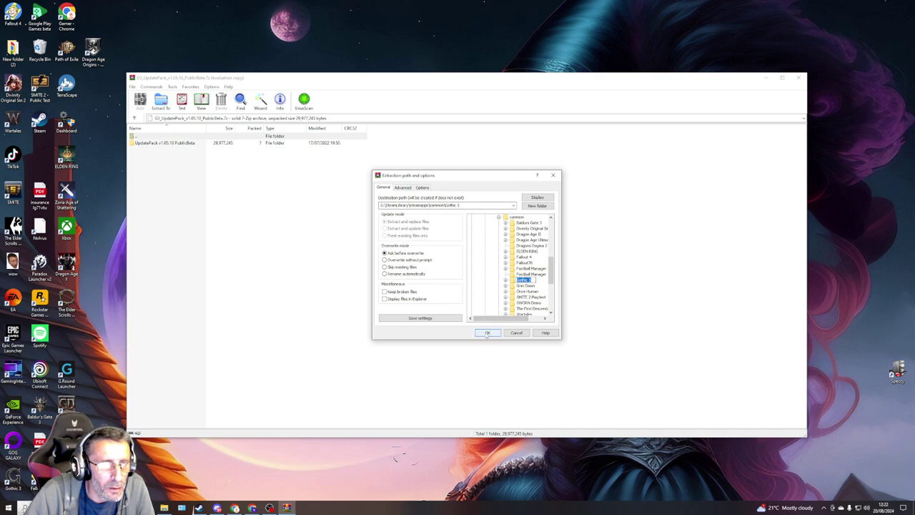
{"action": "left_click", "coordinate": [487, 333]}
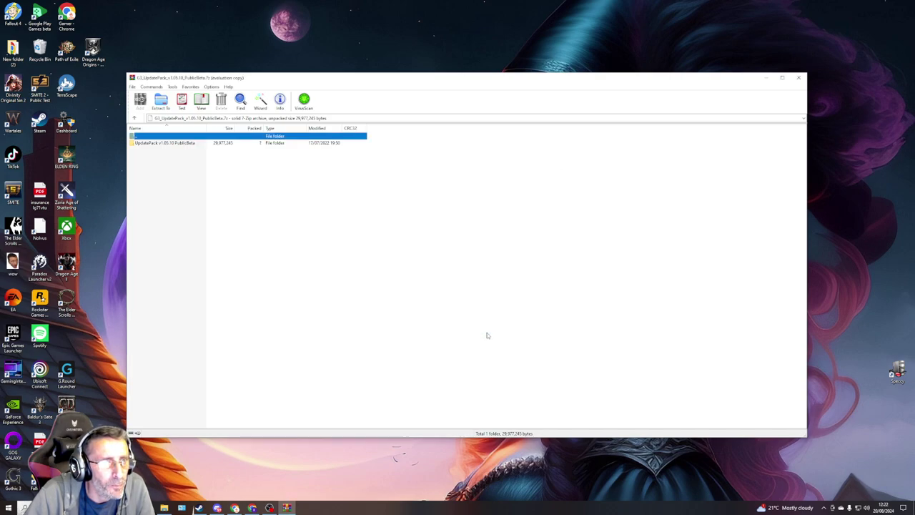
- Close the UpdatePack archive and launch the Parallel Universe patch installer
{"action": "left_click", "coordinate": [799, 78]}
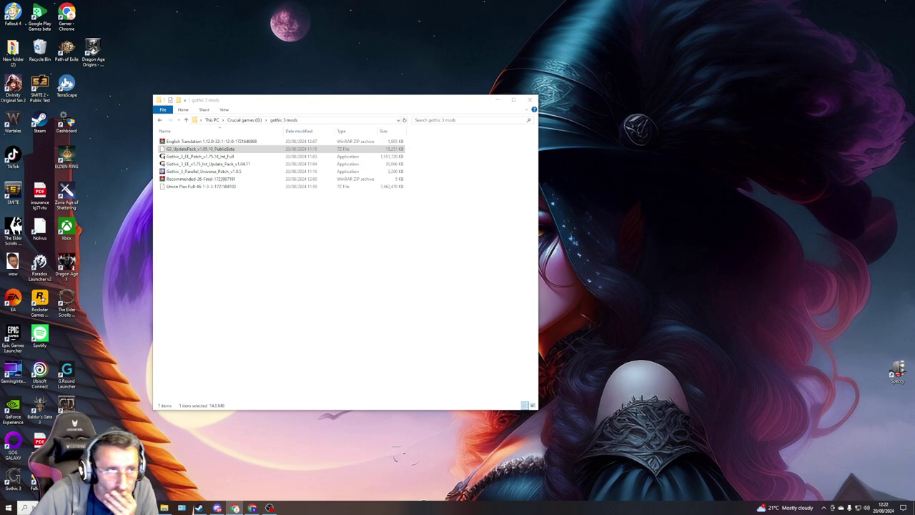
{"action": "left_click", "coordinate": [217, 172]}
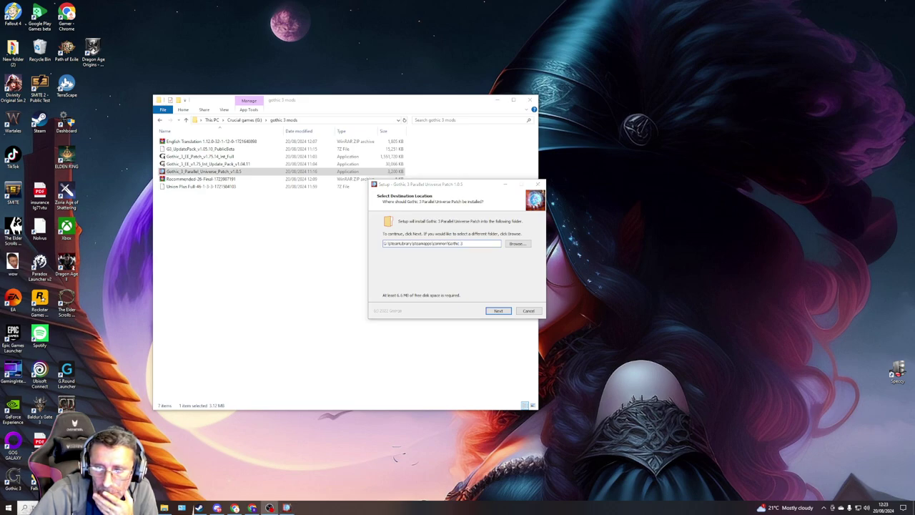
{"action": "left_click", "coordinate": [201, 149]}
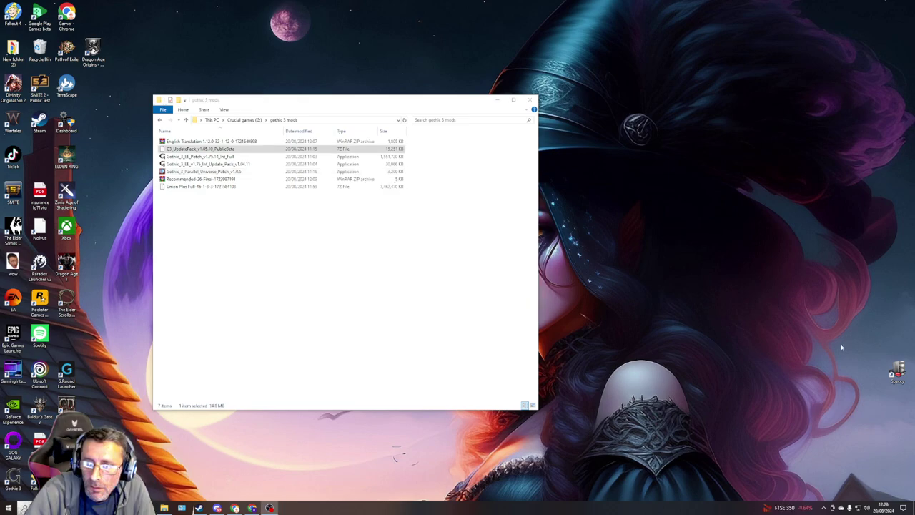
{"action": "double_click", "coordinate": [187, 173]}
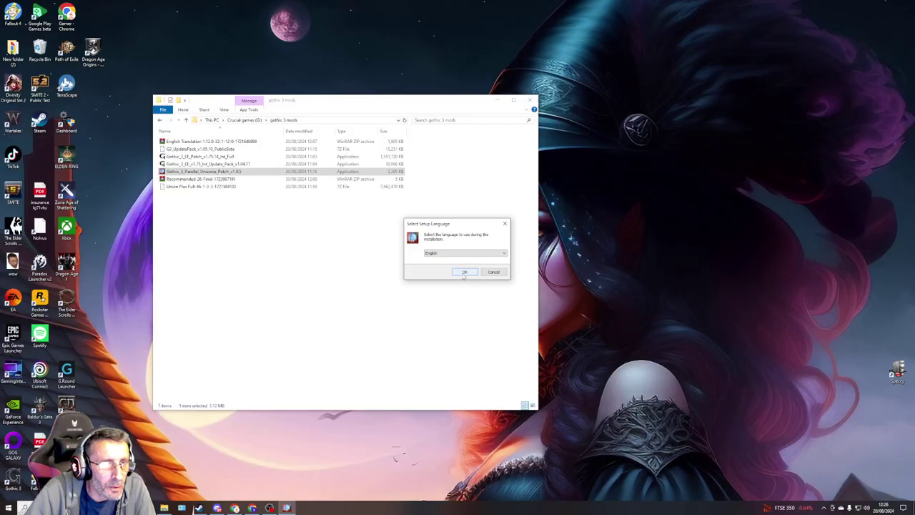
- Install Parallel Universe Patch 1.0.5 in English into Gothic 3, skipping the readme
{"action": "left_click", "coordinate": [464, 272]}
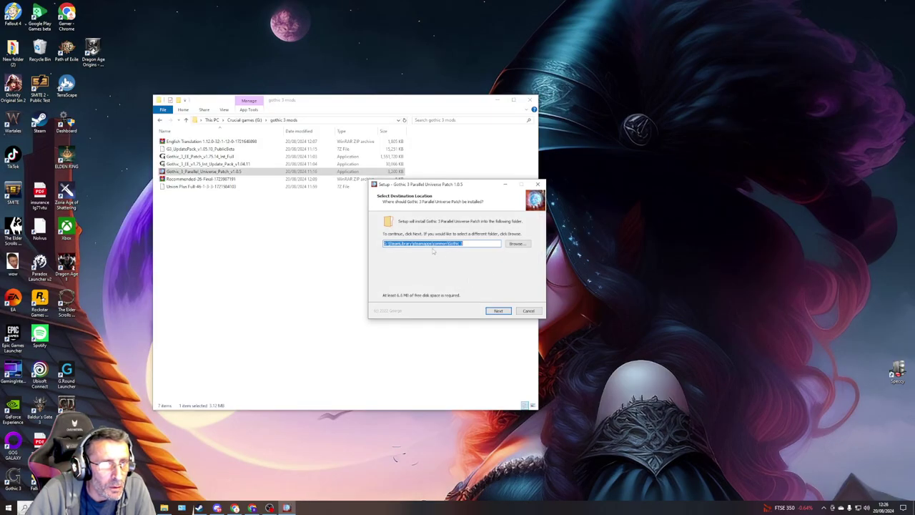
{"action": "left_click", "coordinate": [496, 311]}
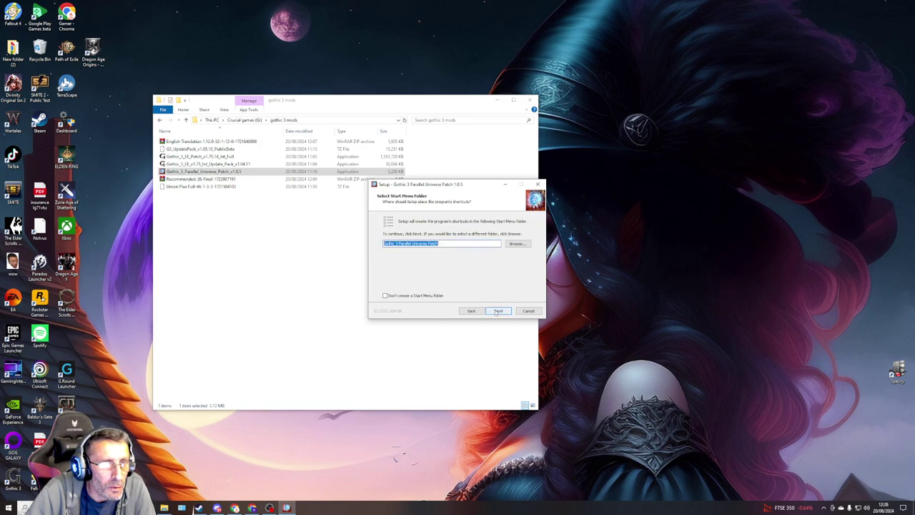
{"action": "left_click", "coordinate": [498, 311]}
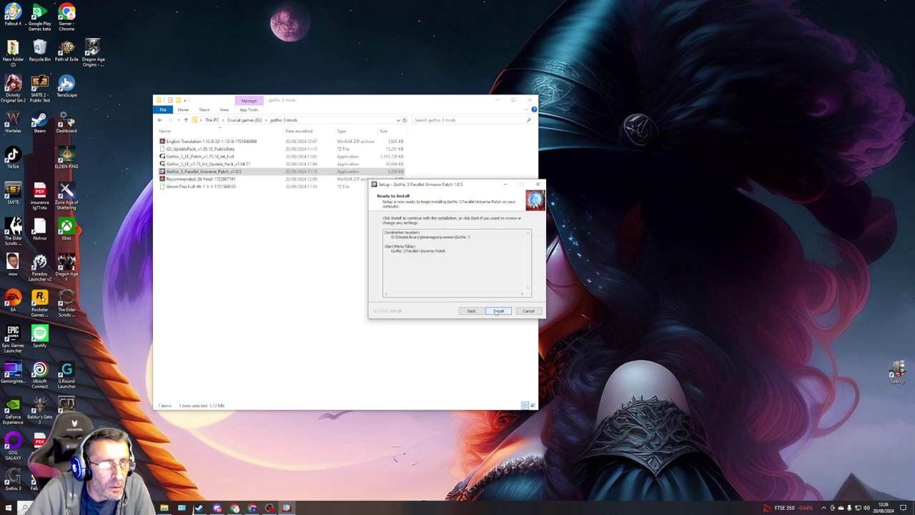
{"action": "left_click", "coordinate": [498, 312]}
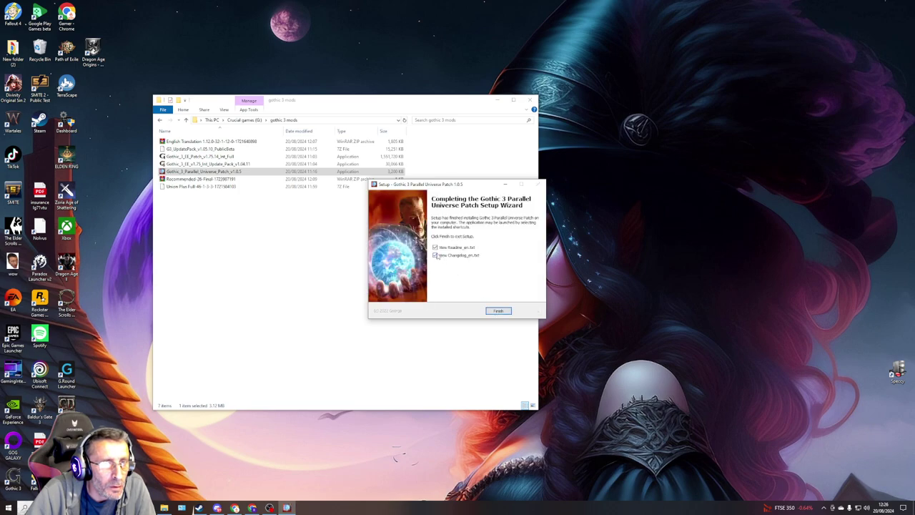
{"action": "left_click", "coordinate": [435, 247]}
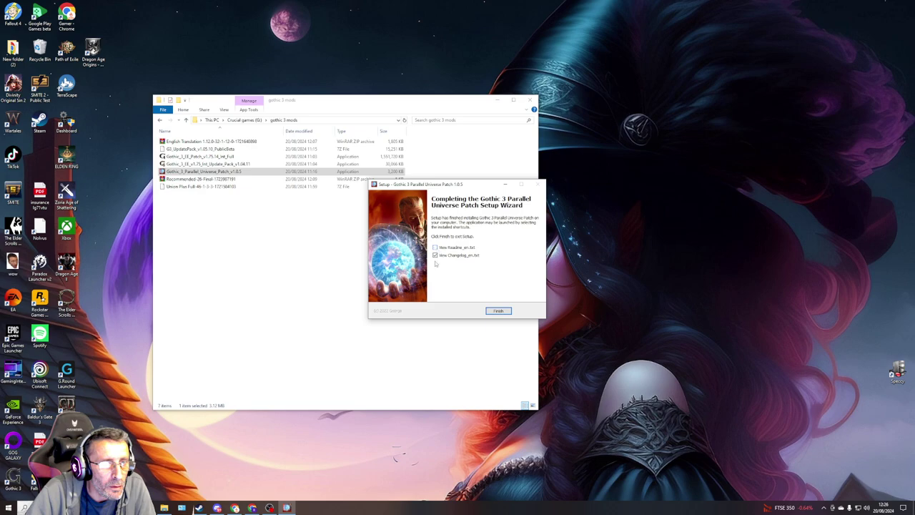
{"action": "left_click", "coordinate": [499, 311]}
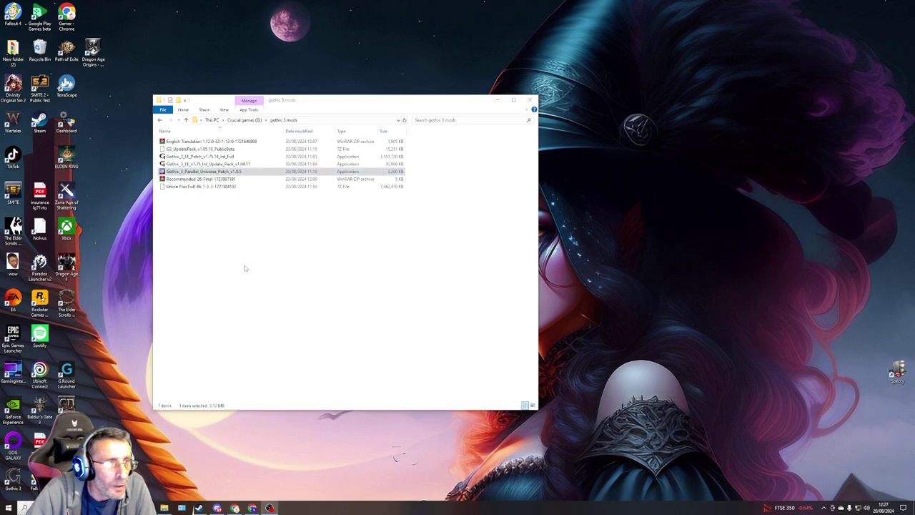
{"action": "left_click", "coordinate": [228, 231]}
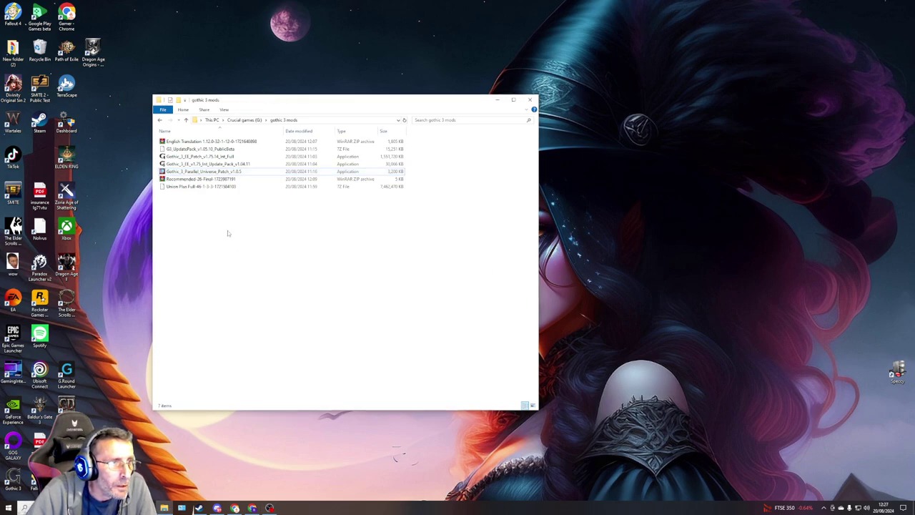
{"action": "double_click", "coordinate": [195, 188]}
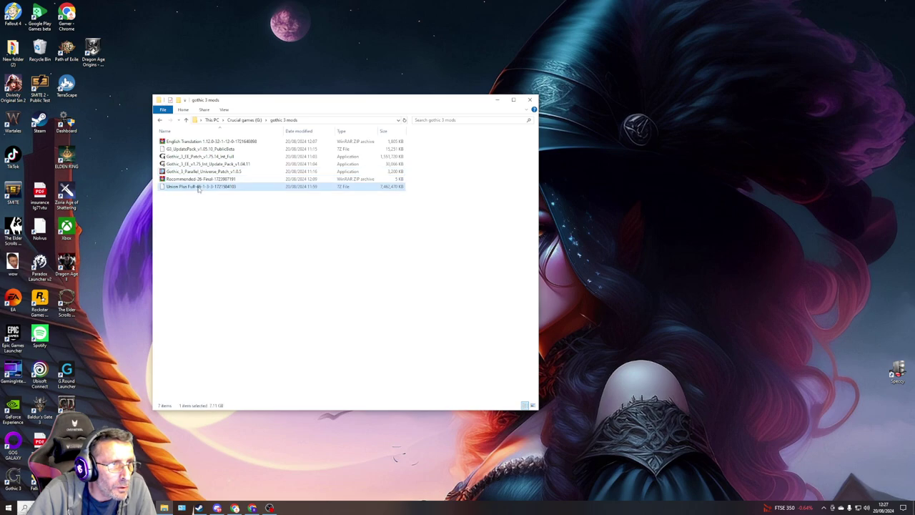
- Open the Union Plus .7z in WinRAR and select the Union+ v1.3.3 Full folder
{"action": "left_click", "coordinate": [440, 205]}
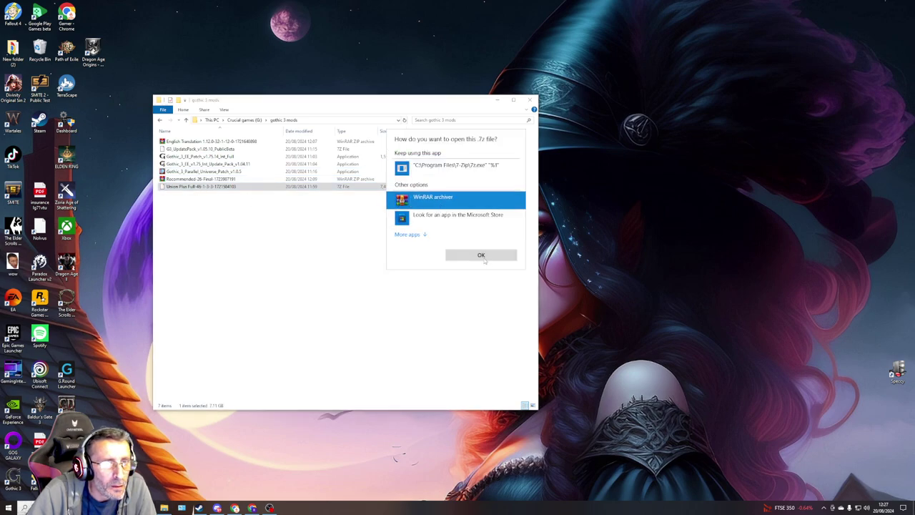
{"action": "left_click", "coordinate": [481, 255]}
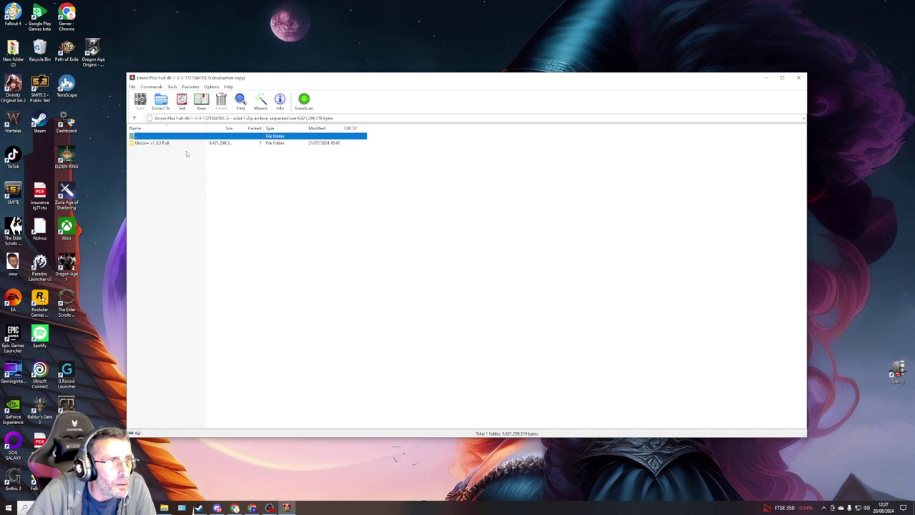
{"action": "left_click", "coordinate": [504, 260]}
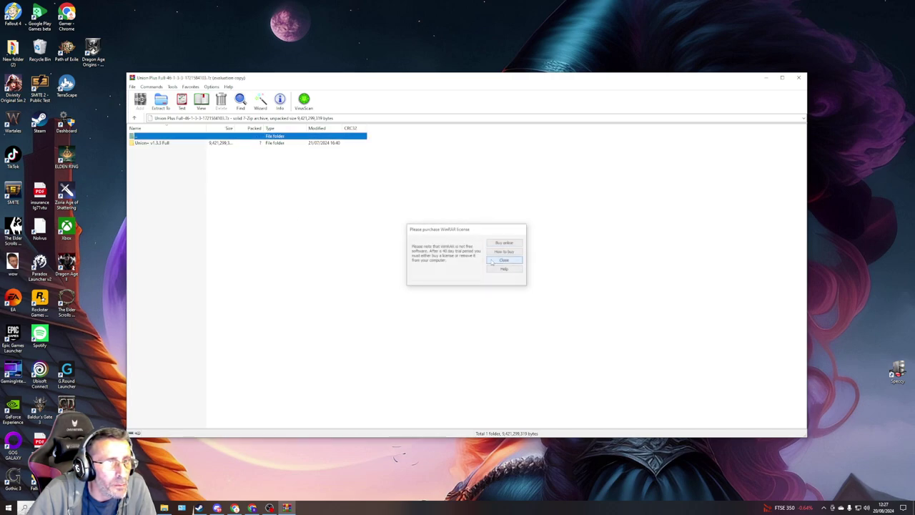
{"action": "left_click", "coordinate": [170, 143]}
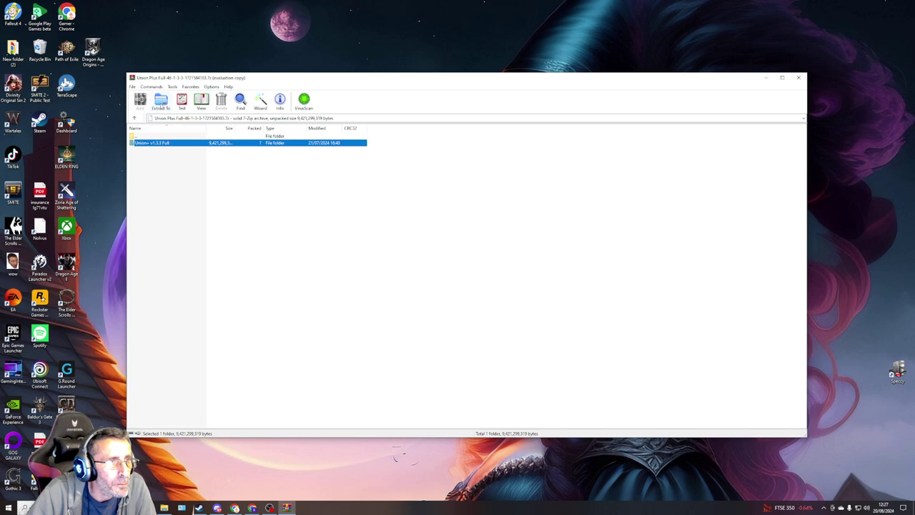
{"action": "left_click", "coordinate": [162, 102]}
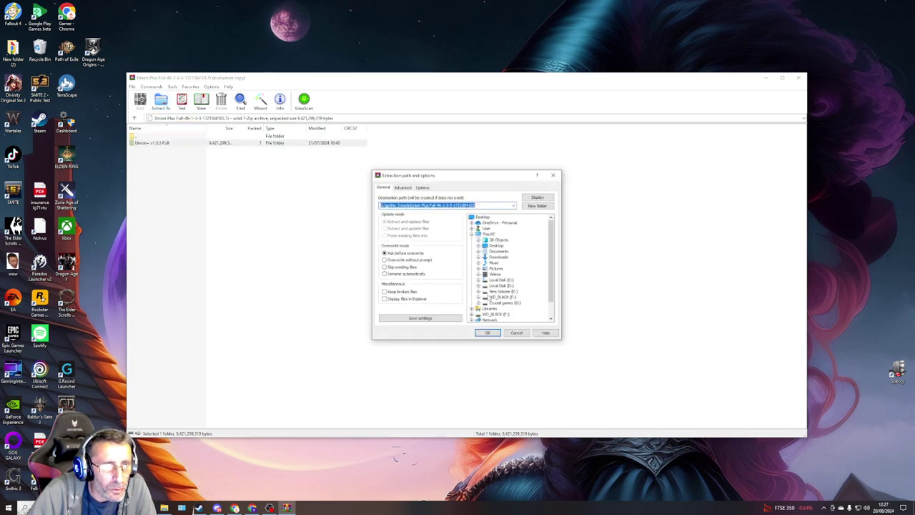
- Extract Union+ into the Steam Gothic 3 folder, then close WinRAR
{"action": "left_click", "coordinate": [478, 303]}
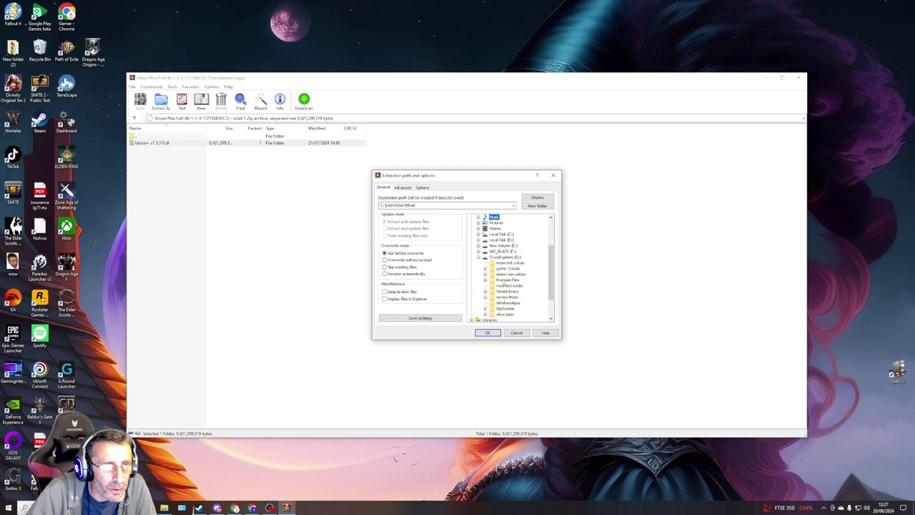
{"action": "left_click", "coordinate": [485, 292]}
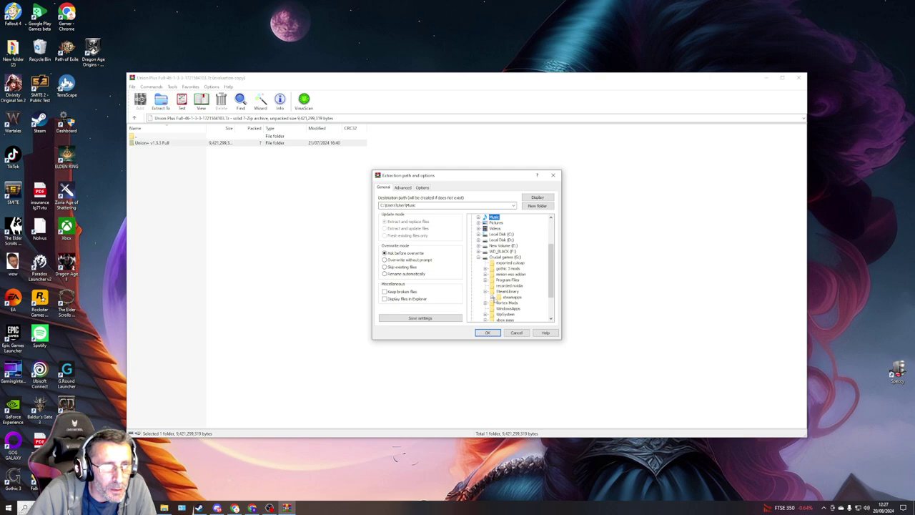
{"action": "left_click", "coordinate": [492, 297]}
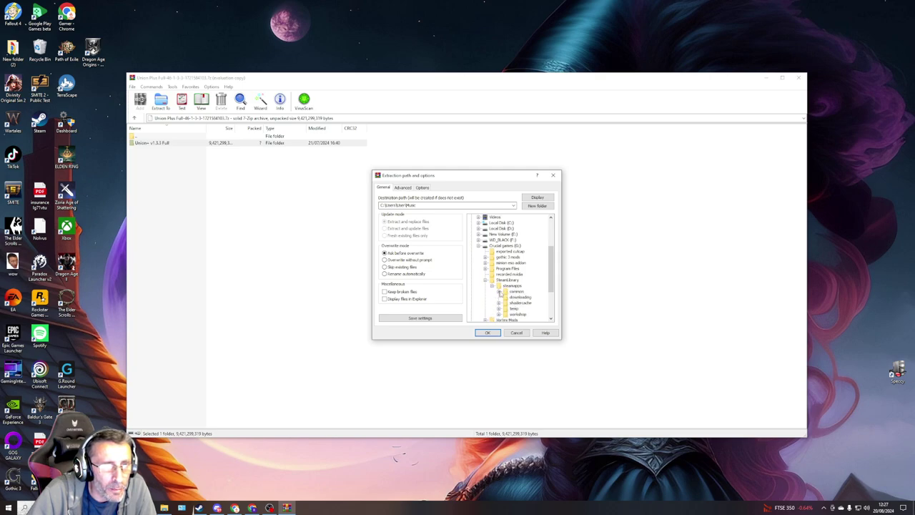
{"action": "left_click", "coordinate": [499, 292]}
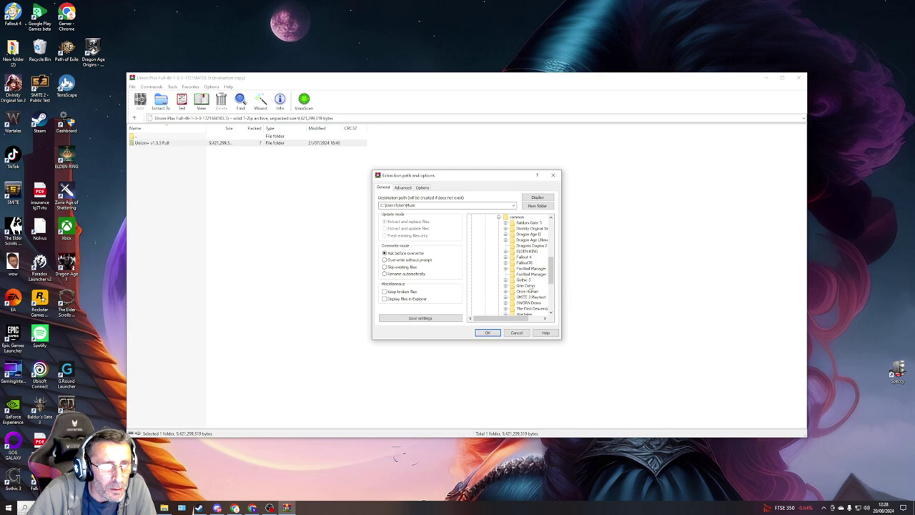
{"action": "left_click", "coordinate": [524, 280]}
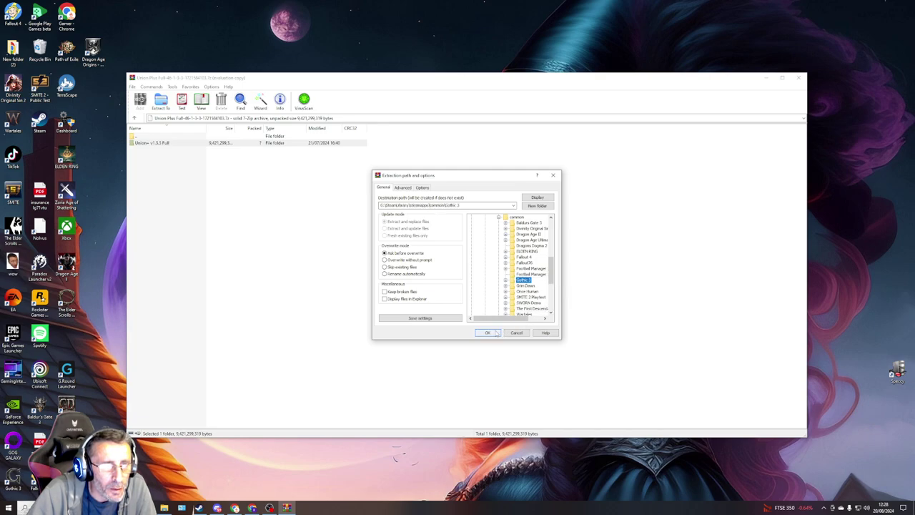
{"action": "left_click", "coordinate": [495, 333]}
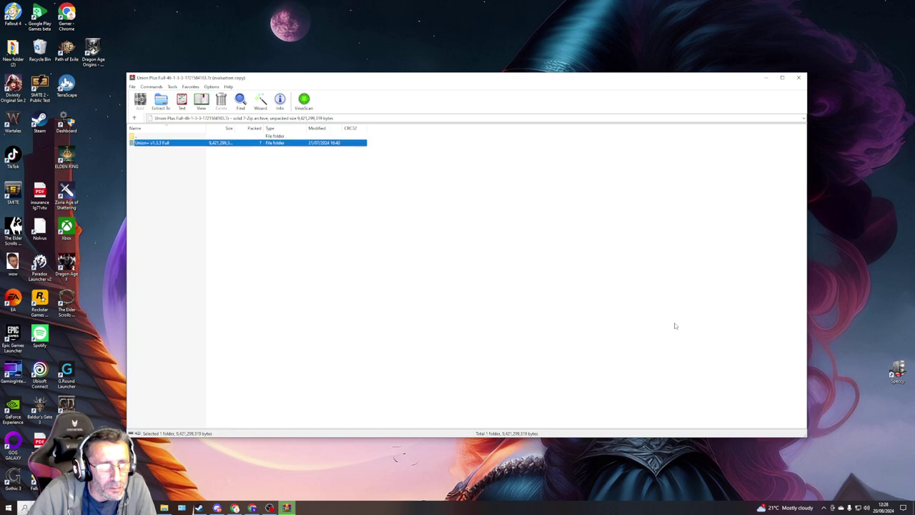
{"action": "left_click", "coordinate": [799, 78]}
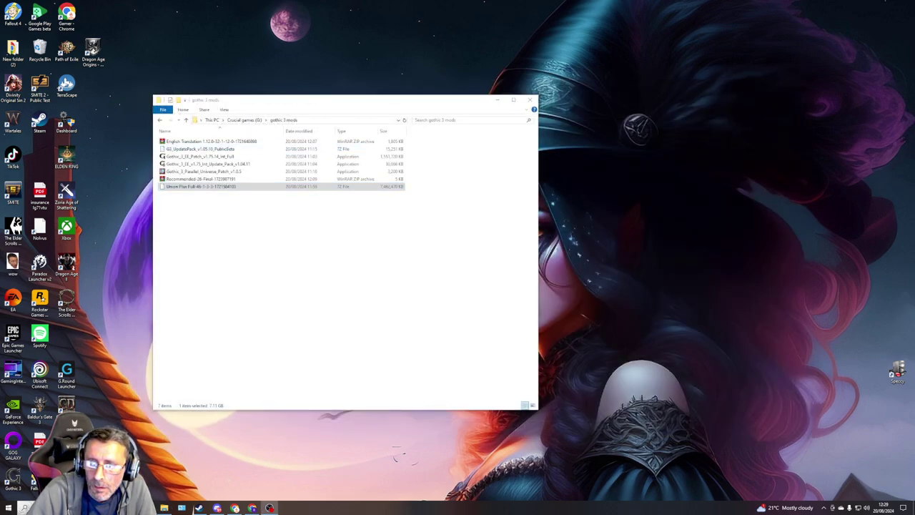
- Open the English Translation archive in WinRAR, then close it again
{"action": "left_click", "coordinate": [358, 306]}
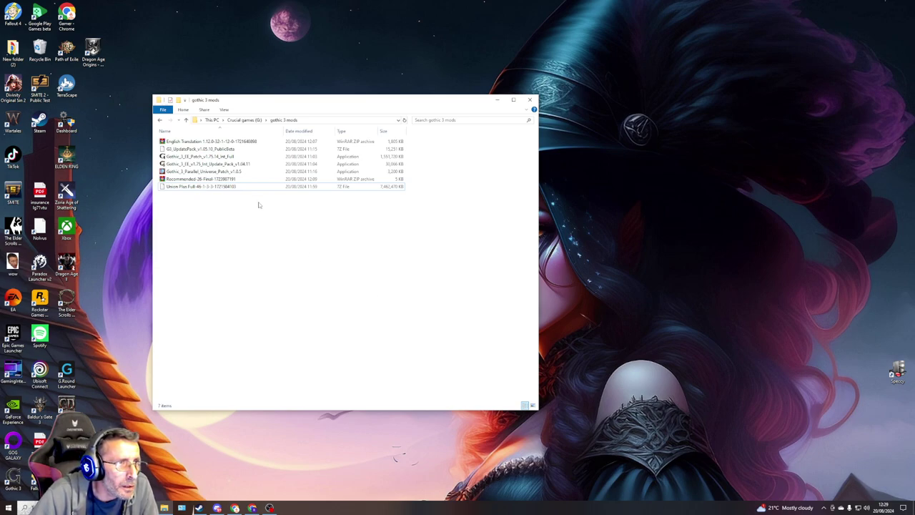
{"action": "mouse_move", "coordinate": [227, 142]}
{"action": "double_click", "coordinate": [224, 143]}
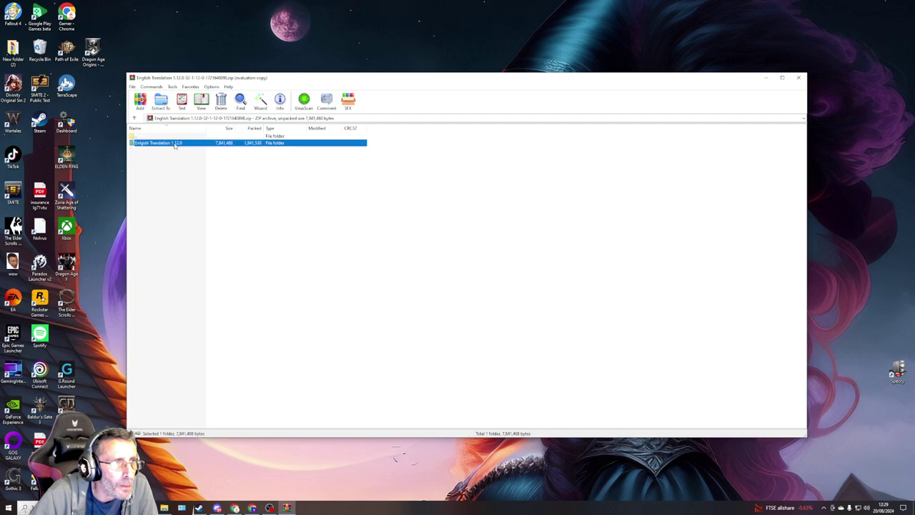
{"action": "double_click", "coordinate": [174, 144]}
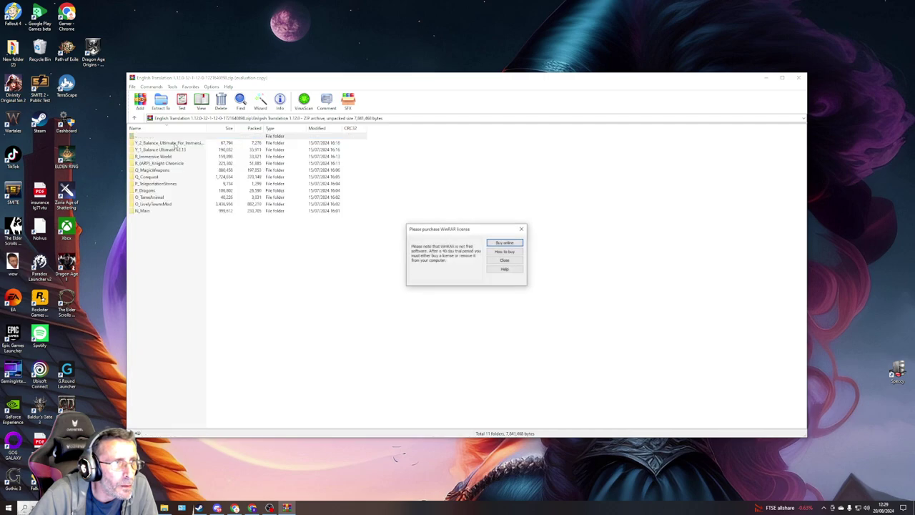
{"action": "left_click", "coordinate": [504, 260]}
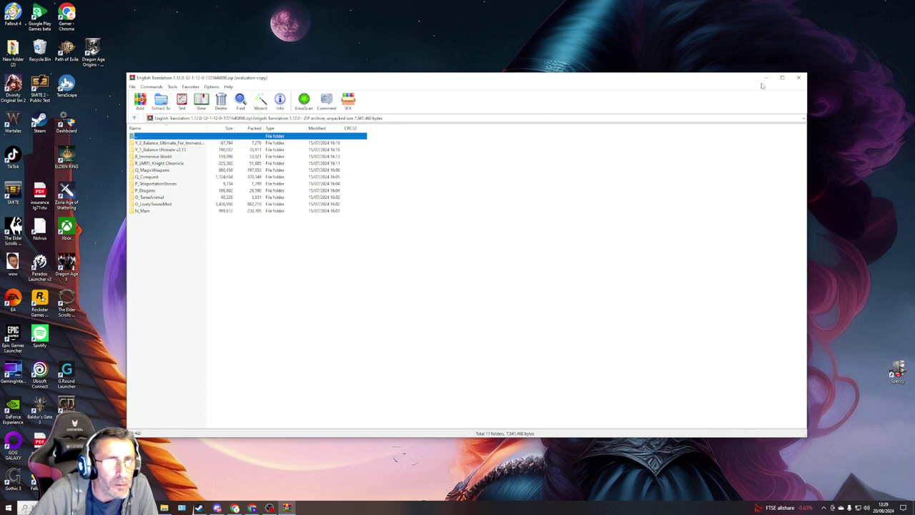
{"action": "left_click", "coordinate": [798, 78]}
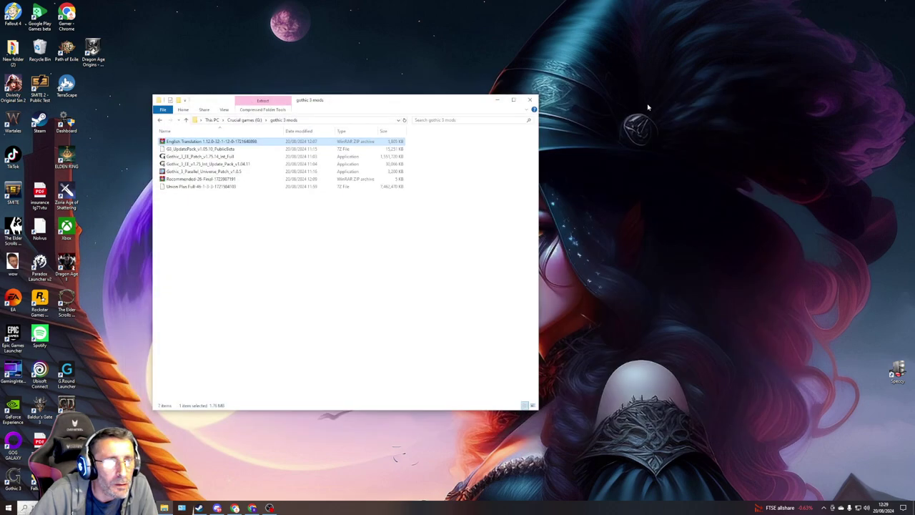
- Reopen the English Translation zip and select its 1.12.0 folder for extraction
{"action": "double_click", "coordinate": [212, 141]}
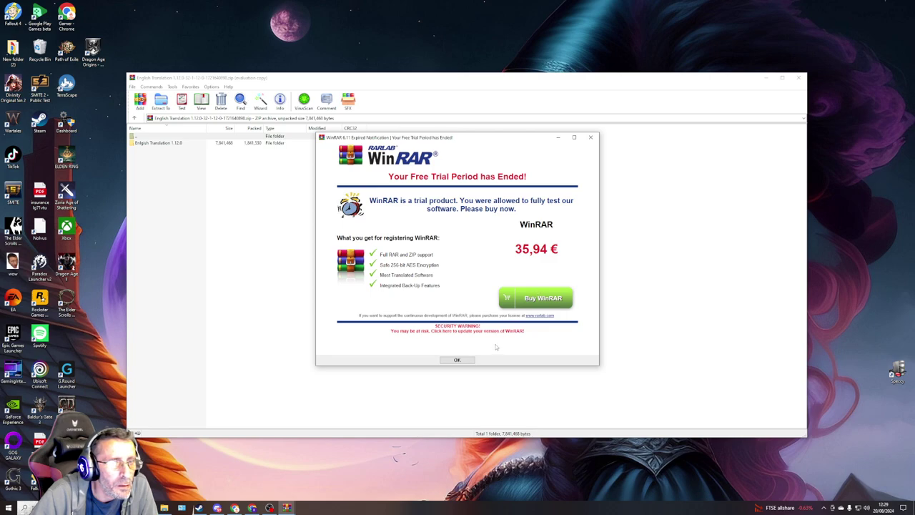
{"action": "left_click", "coordinate": [591, 136]}
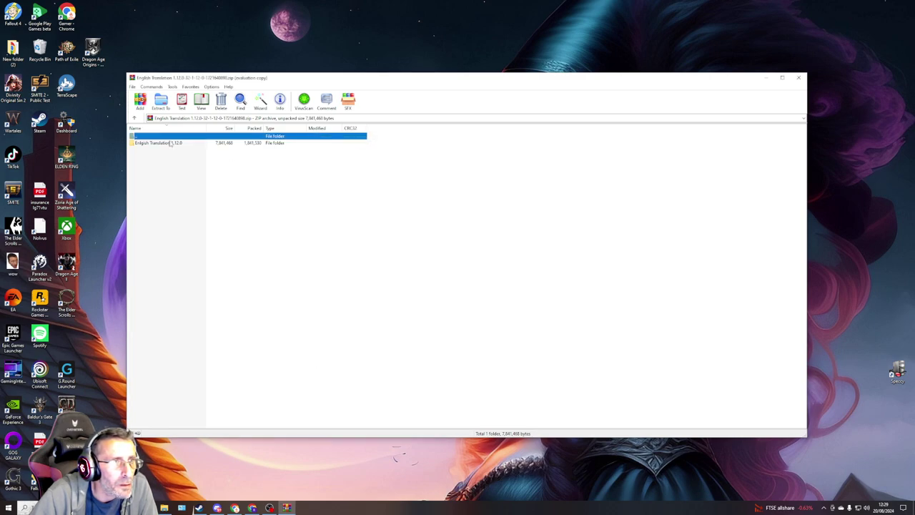
{"action": "left_click", "coordinate": [182, 143]}
{"action": "left_click", "coordinate": [160, 101]}
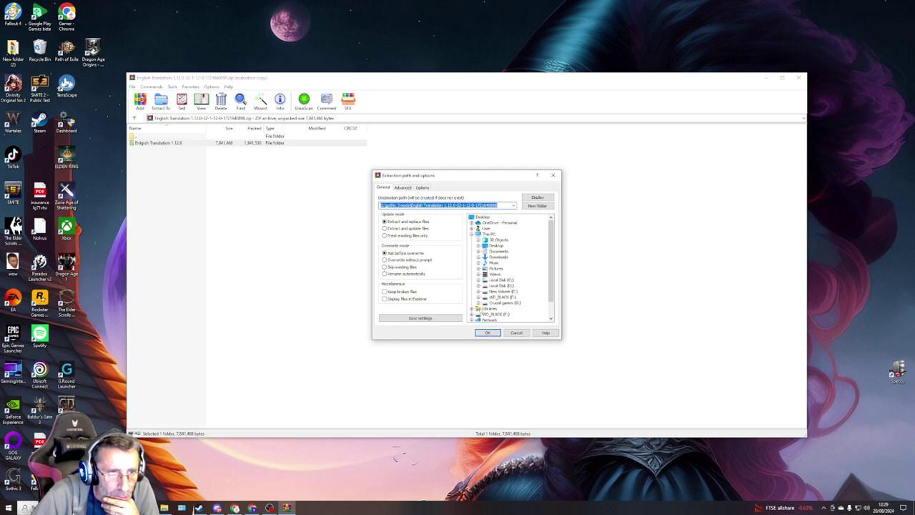
- Navigate the destination tree to G:\SteamLibrary\steamapps\common\Gothic 3\snapshots
{"action": "left_click", "coordinate": [478, 303]}
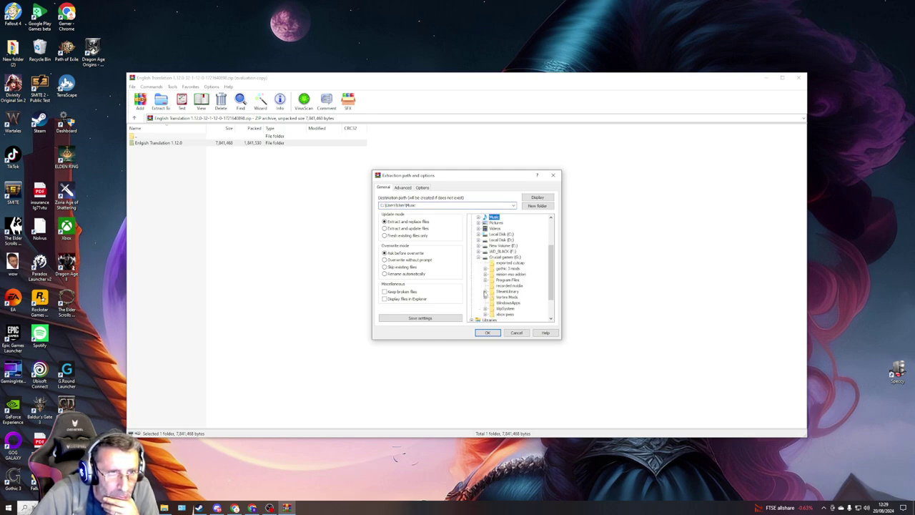
{"action": "left_click", "coordinate": [486, 292]}
{"action": "left_click", "coordinate": [492, 297]}
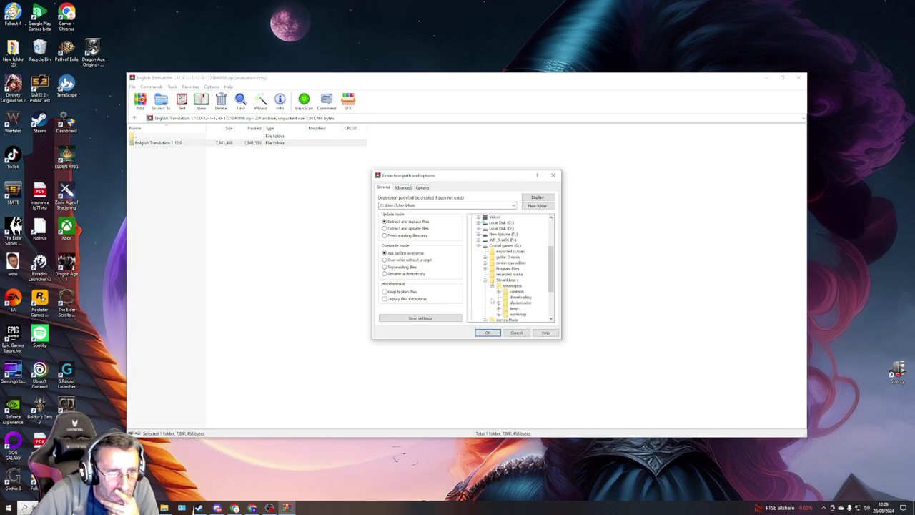
{"action": "left_click", "coordinate": [499, 292]}
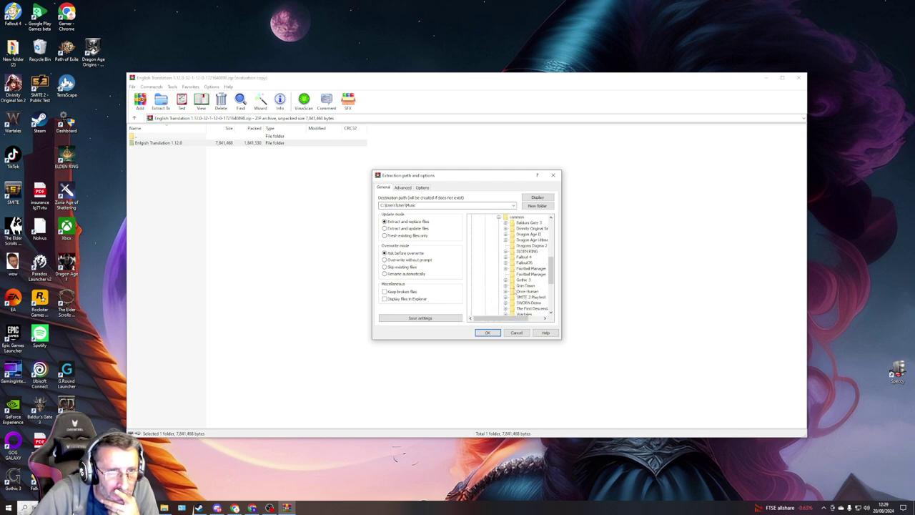
{"action": "left_click", "coordinate": [506, 284]}
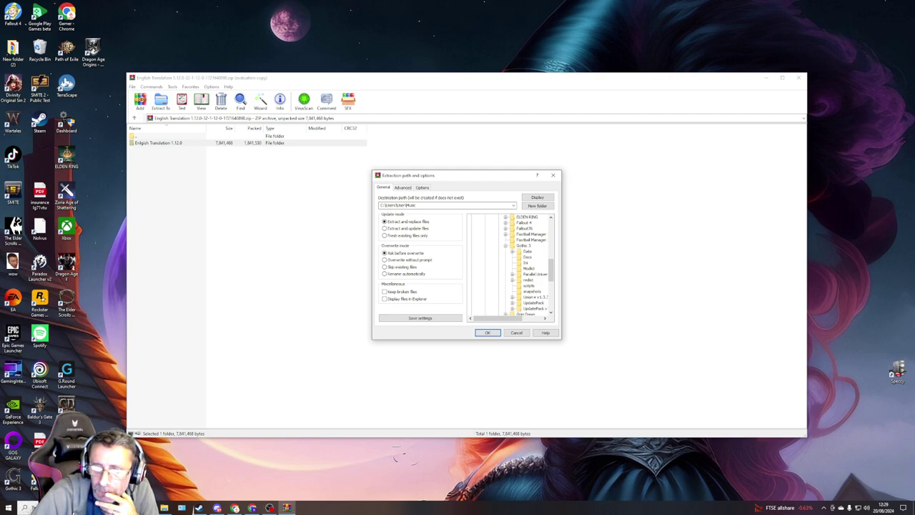
{"action": "key", "text": "alt+Tab"}
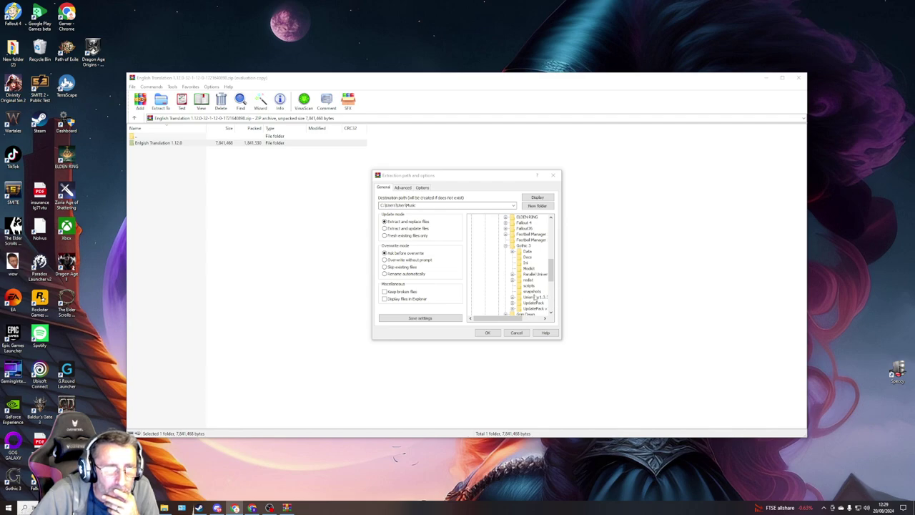
{"action": "left_click", "coordinate": [532, 292]}
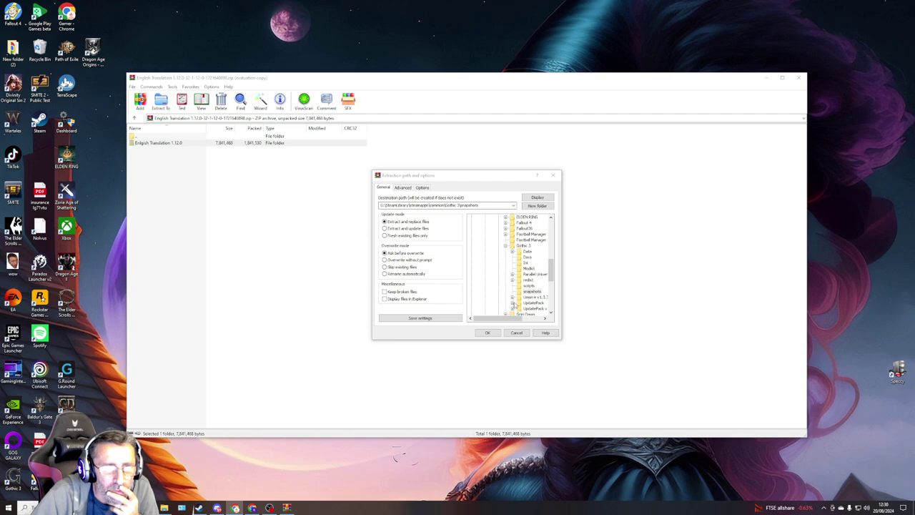
{"action": "left_click", "coordinate": [513, 303]}
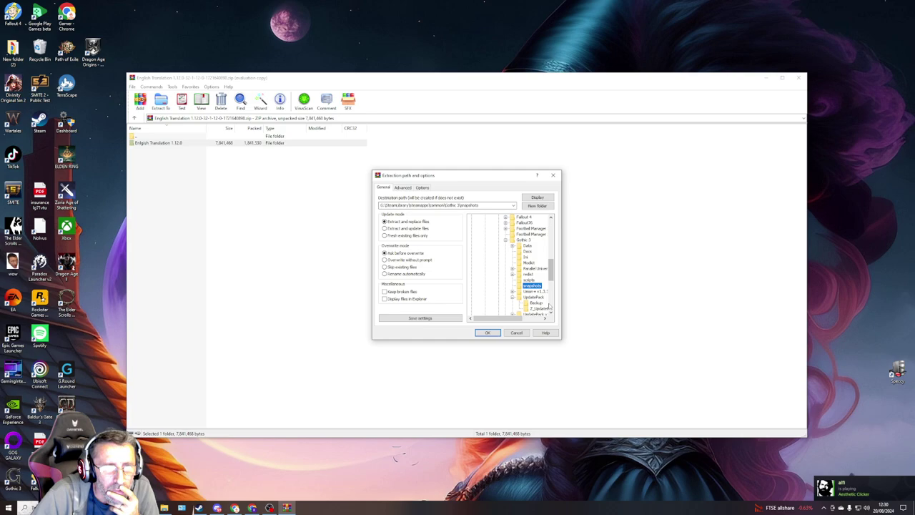
{"action": "scroll", "coordinate": [550, 306], "scroll_direction": "down", "scroll_amount": 1}
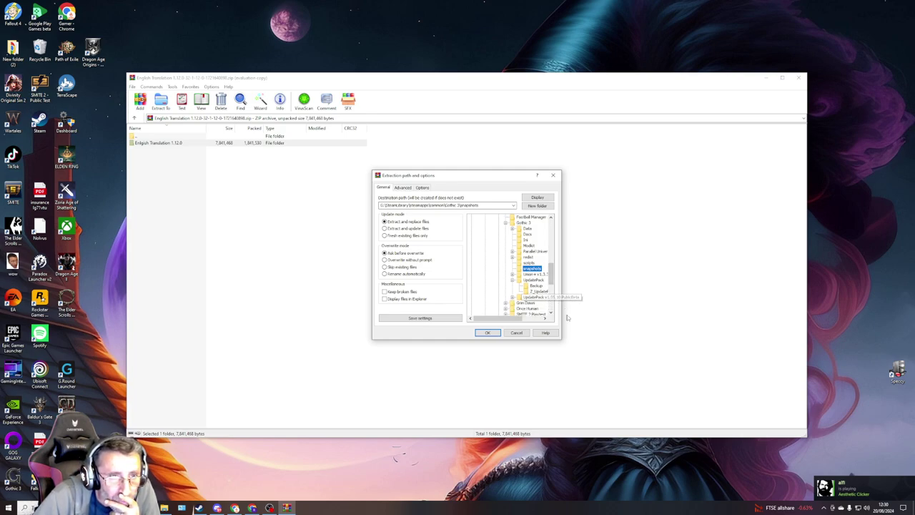
- Extract English Translation 1.12.0 into Gothic 3\Union+ v1.5.3 Full\Mods
{"action": "left_click_drag", "start_coordinate": [562, 334], "coordinate": [566, 332]}
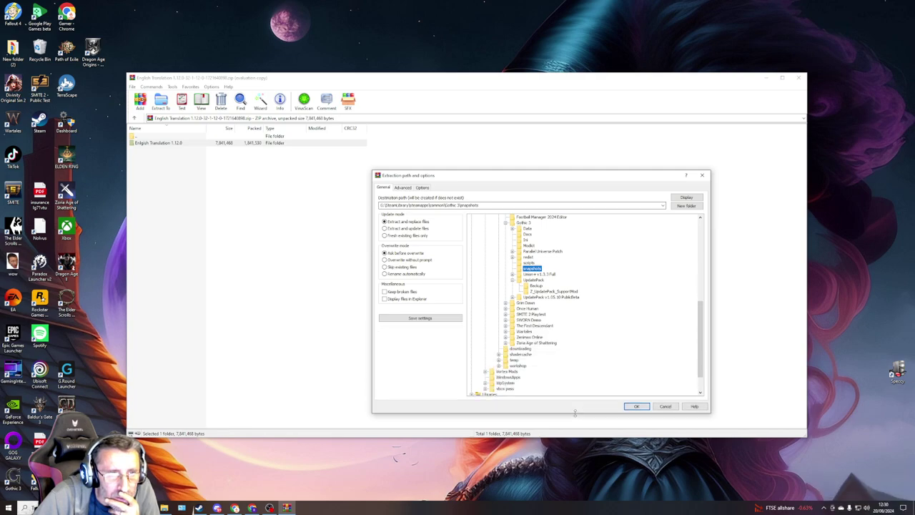
{"action": "left_click_drag", "start_coordinate": [601, 344], "coordinate": [592, 417]}
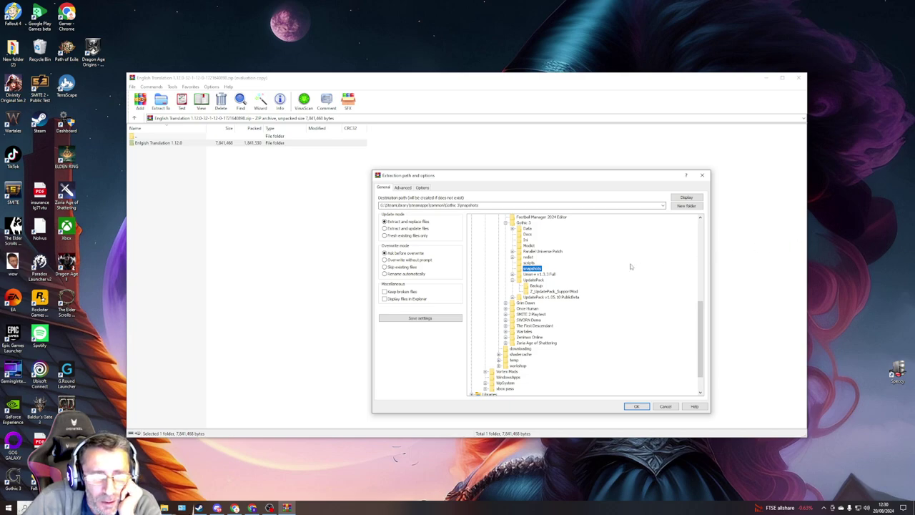
{"action": "left_click", "coordinate": [512, 280]}
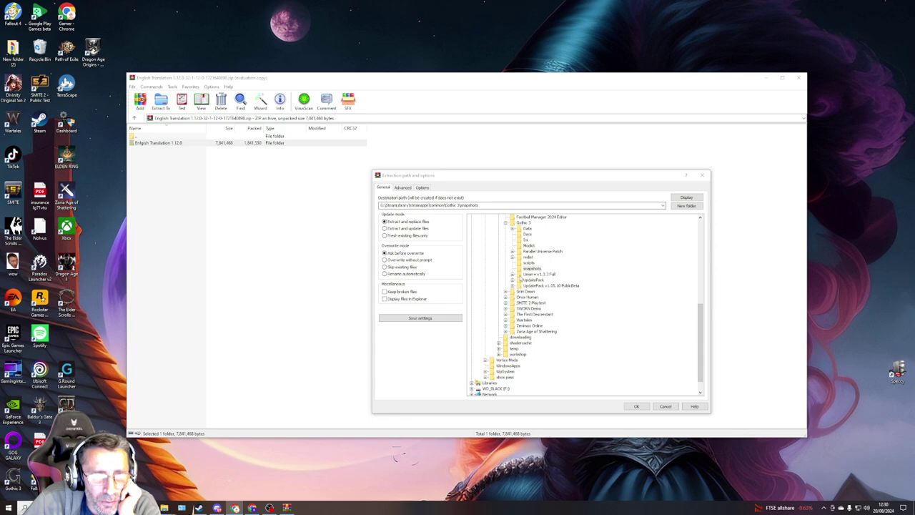
{"action": "left_click", "coordinate": [513, 275]}
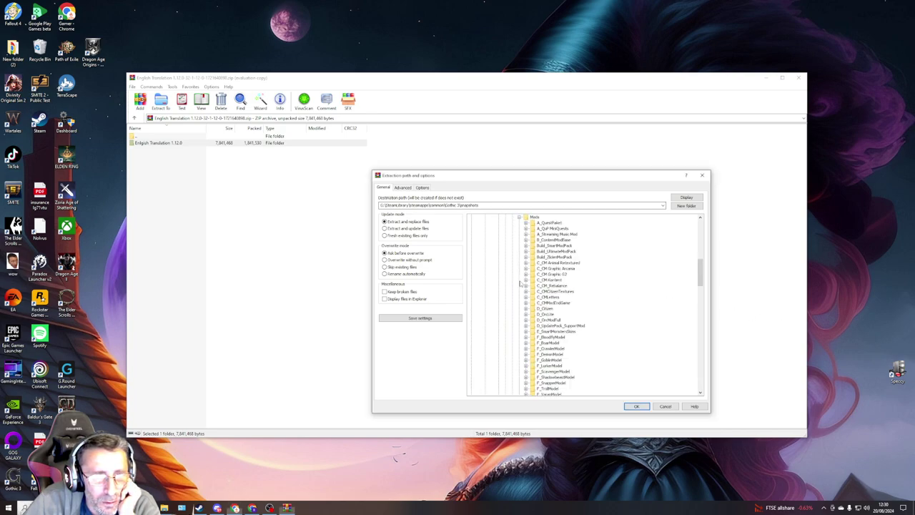
{"action": "left_click", "coordinate": [520, 280]}
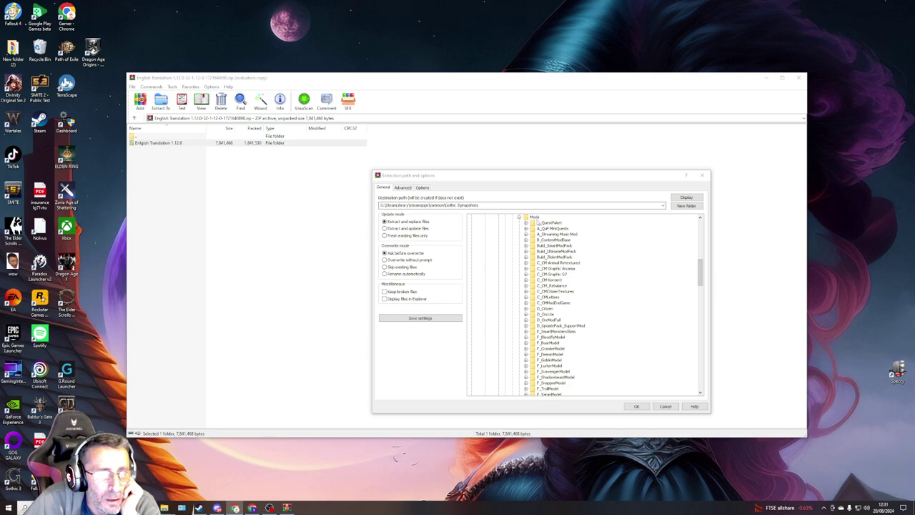
{"action": "left_click", "coordinate": [536, 218]}
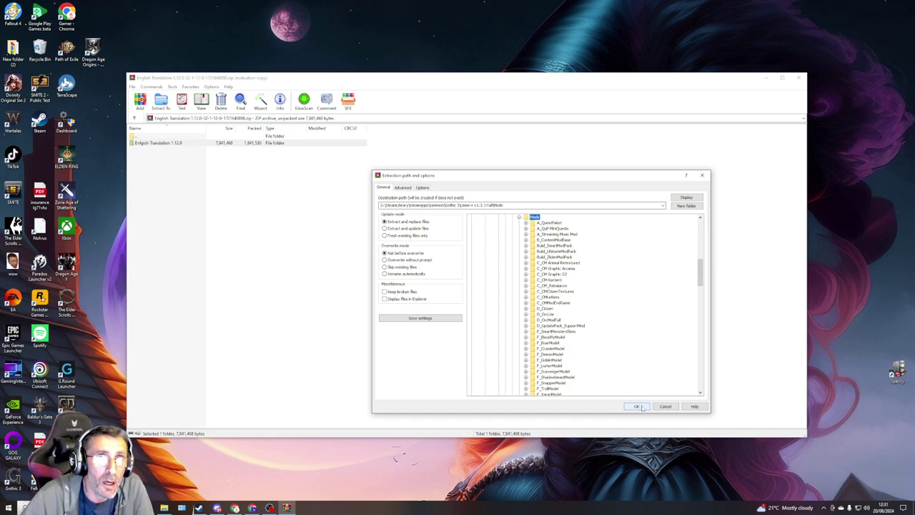
{"action": "left_click", "coordinate": [638, 407]}
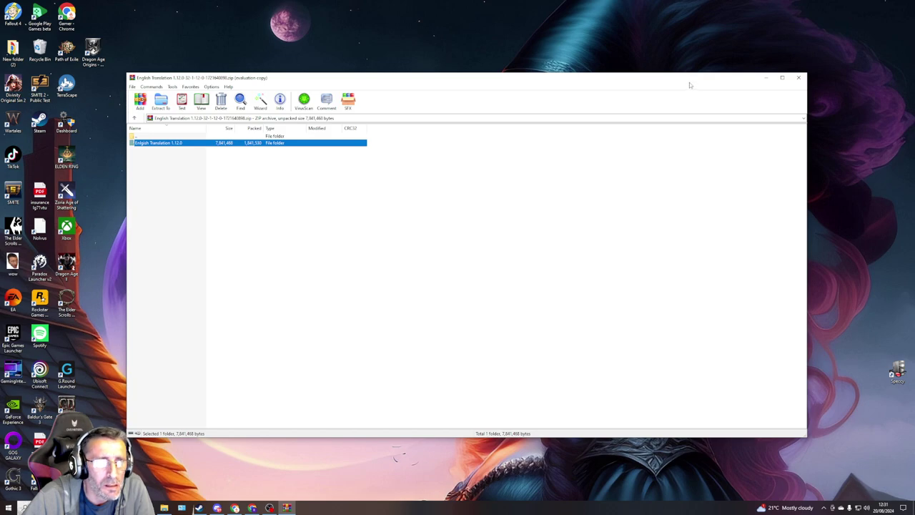
{"action": "left_click_drag", "start_coordinate": [690, 85], "coordinate": [710, 102]}
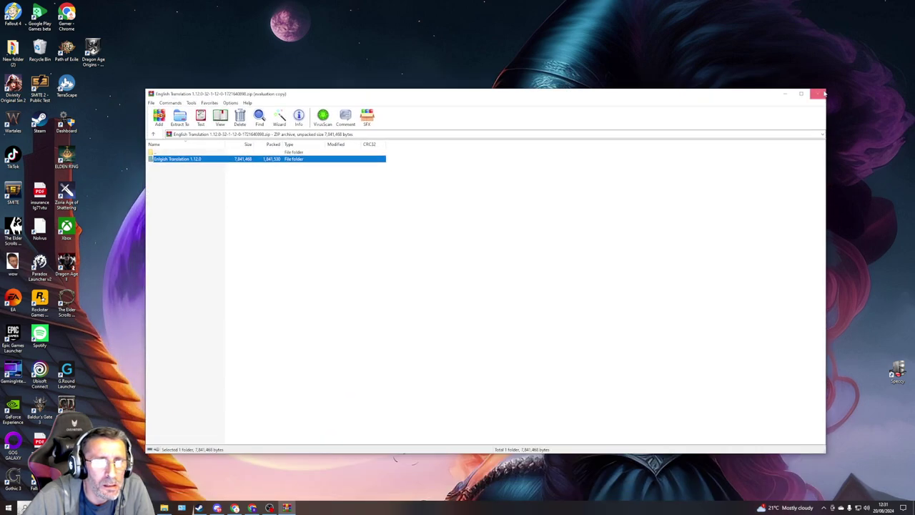
- Close the English Translation archive, select the Recommended-26-Final zip, and minimise the gothic 3 mods folder
{"action": "left_click", "coordinate": [817, 94]}
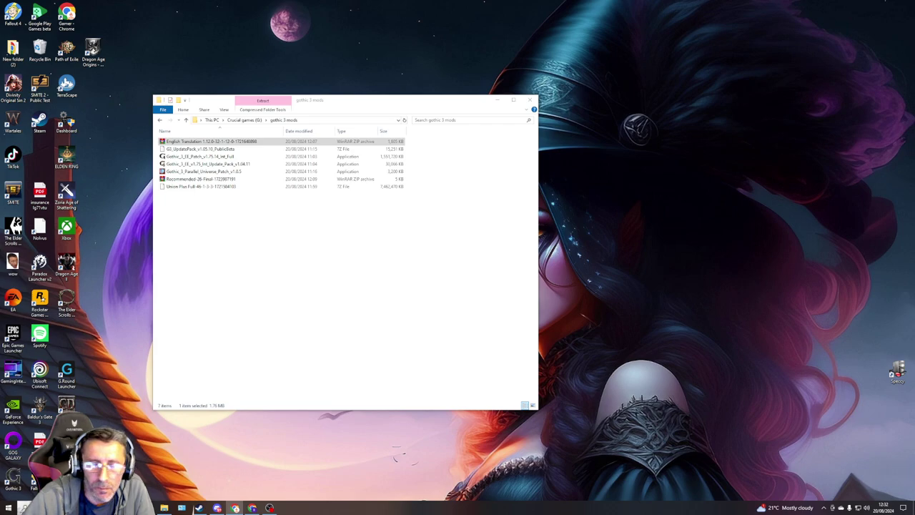
{"action": "left_click", "coordinate": [271, 253]}
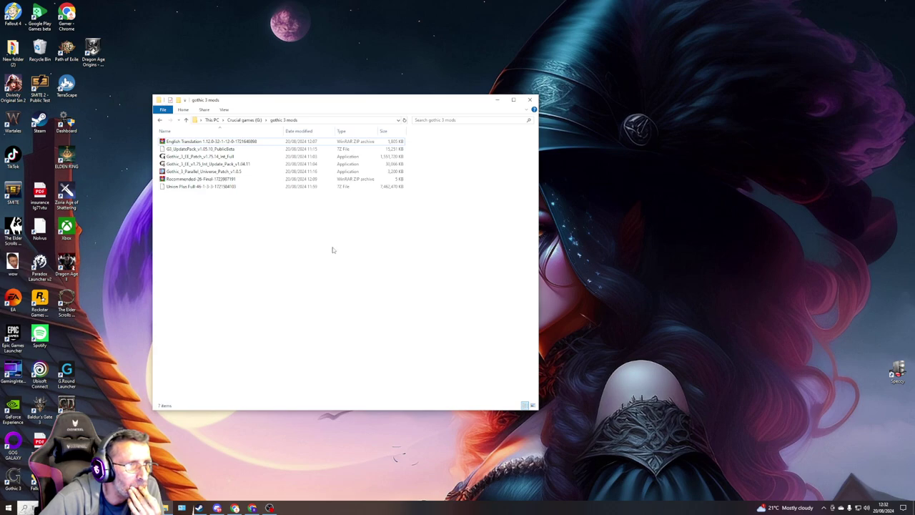
{"action": "left_click", "coordinate": [216, 180]}
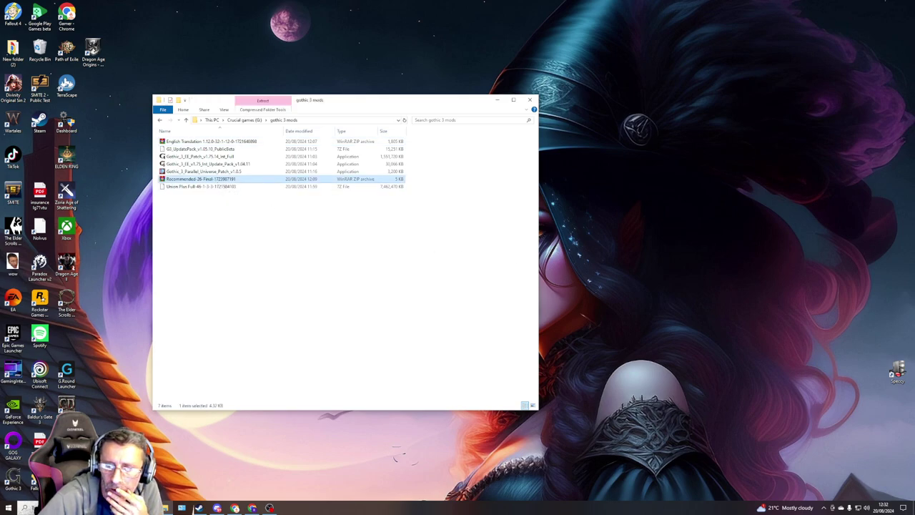
{"action": "key", "text": "Return"}
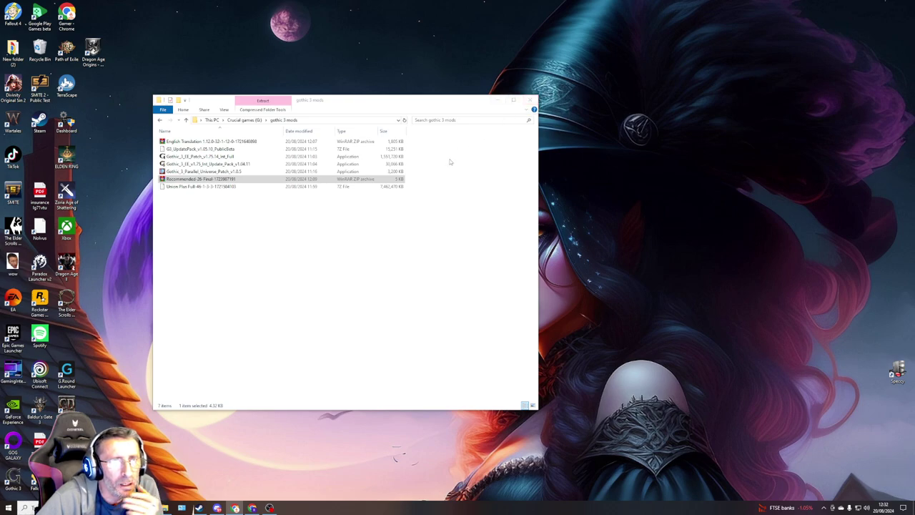
{"action": "left_click", "coordinate": [497, 100]}
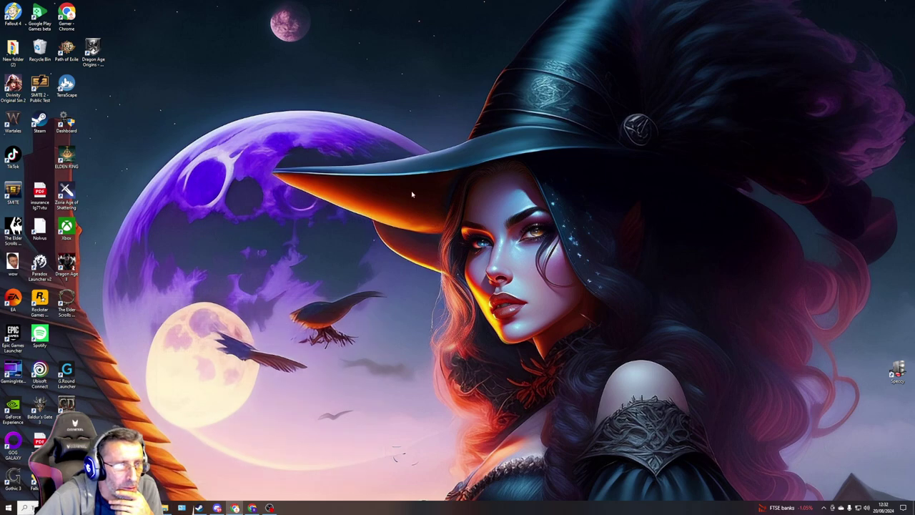
- Navigate from the mods folder to G:\SteamLibrary\steamapps\common\Gothic 3
{"action": "left_click", "coordinate": [164, 508]}
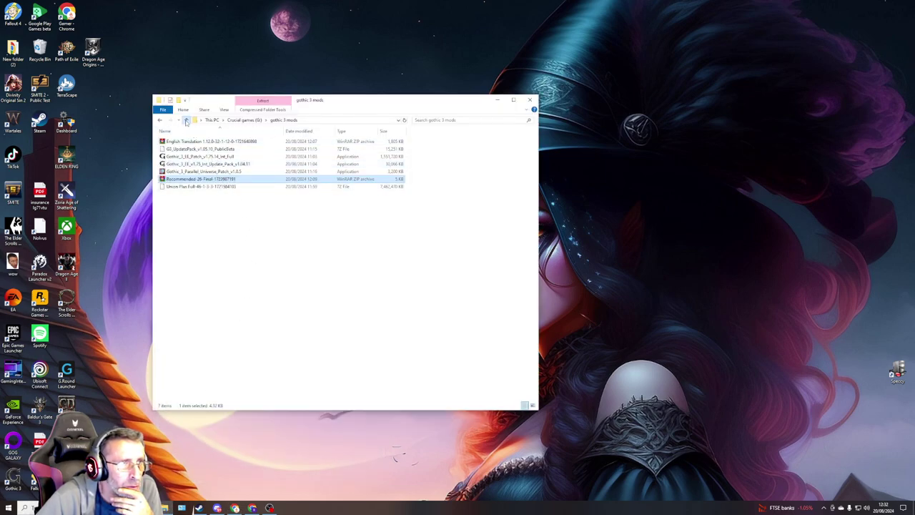
{"action": "left_click", "coordinate": [186, 120]}
{"action": "left_click", "coordinate": [186, 120]}
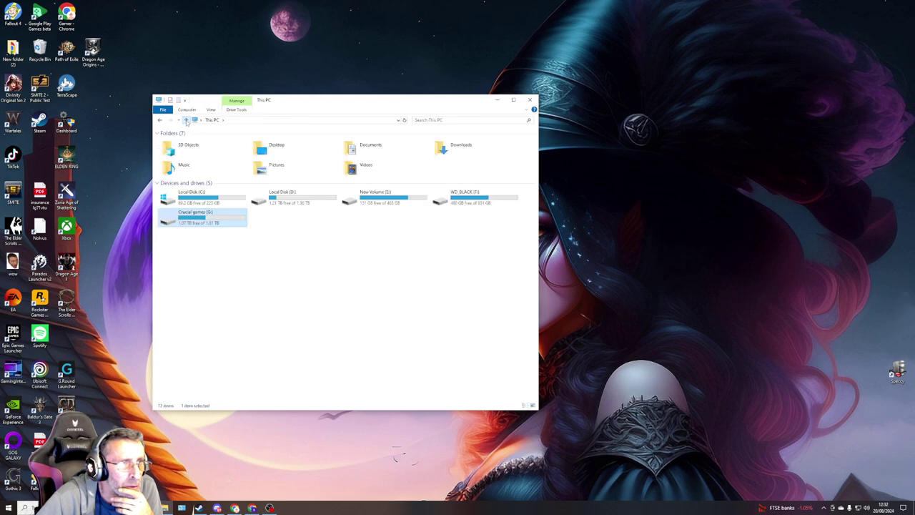
{"action": "double_click", "coordinate": [223, 220]}
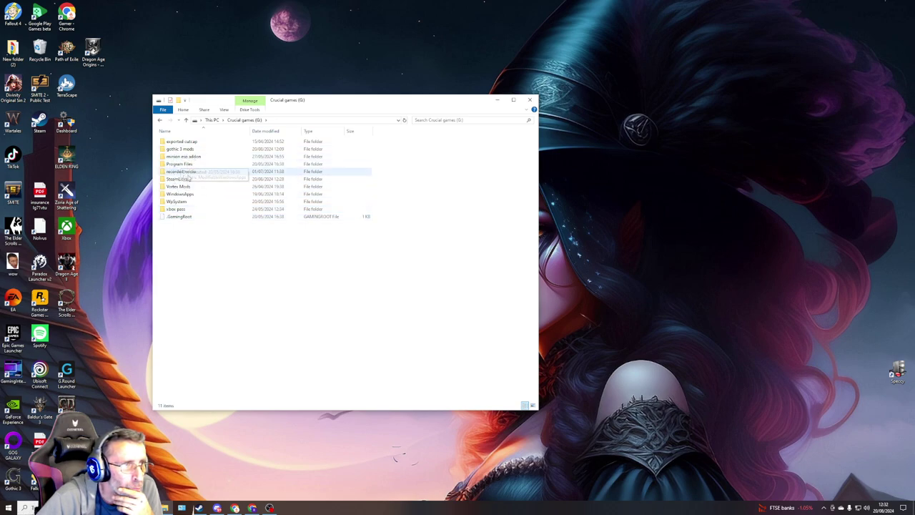
{"action": "double_click", "coordinate": [176, 180]}
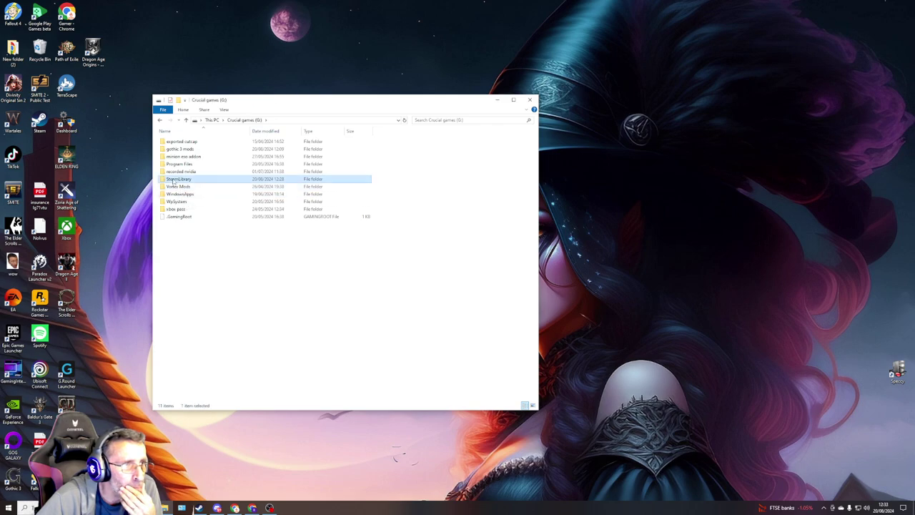
{"action": "double_click", "coordinate": [176, 142]}
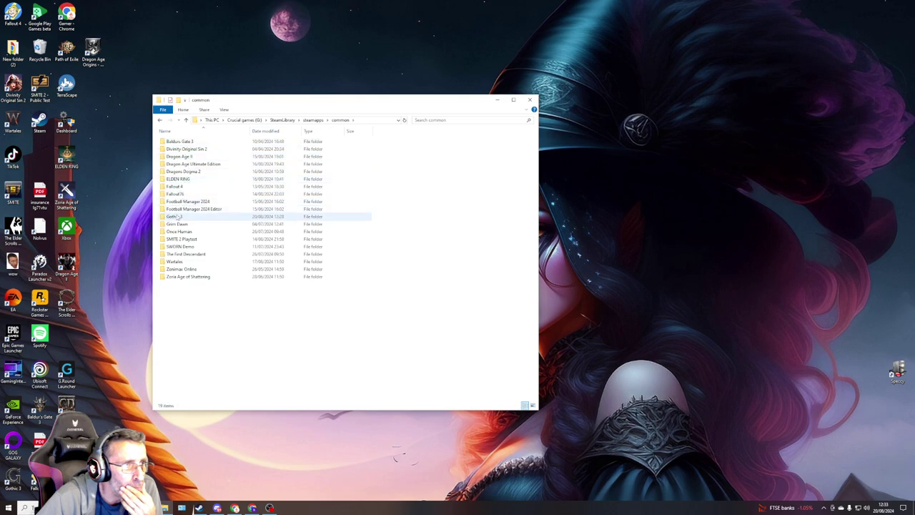
{"action": "double_click", "coordinate": [176, 216]}
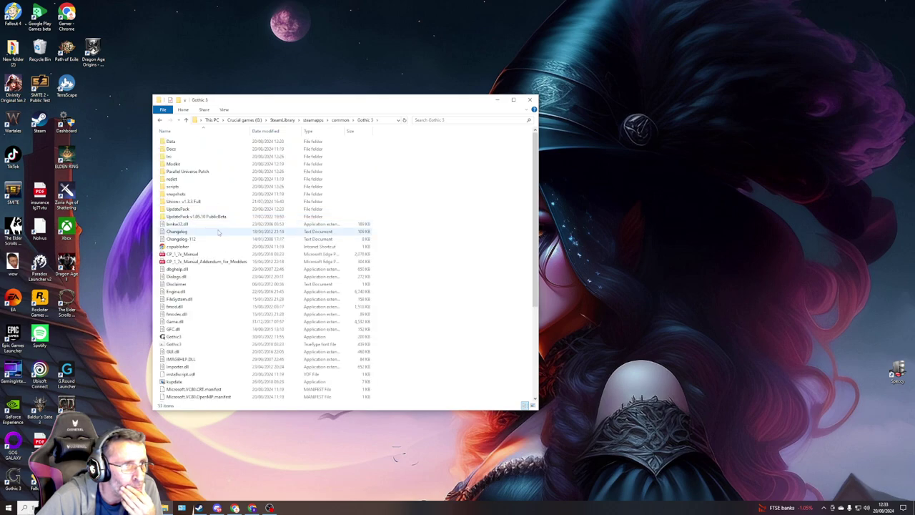
- Open the Union+ v1.3.3 Full folder inside Gothic 3
{"action": "scroll", "coordinate": [219, 231], "scroll_direction": "down", "scroll_amount": 3}
{"action": "scroll", "coordinate": [220, 231], "scroll_direction": "down", "scroll_amount": 3}
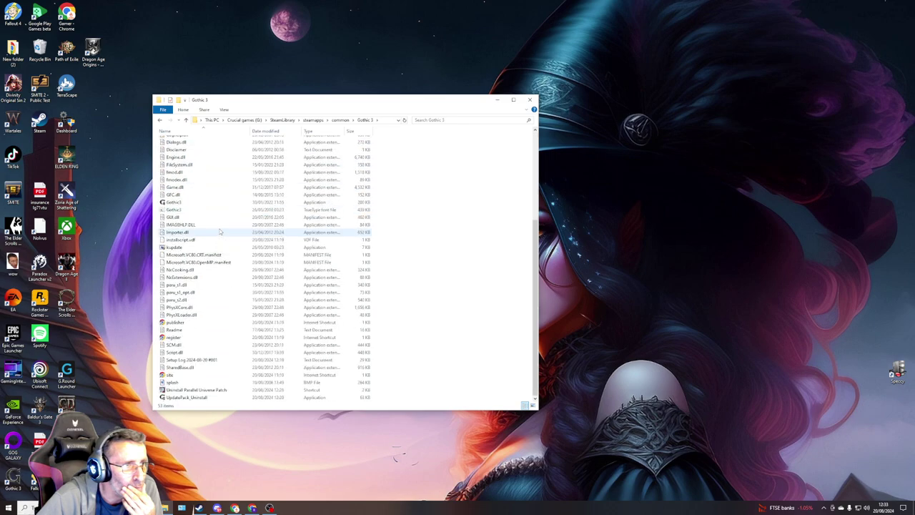
{"action": "scroll", "coordinate": [220, 230], "scroll_direction": "up", "scroll_amount": 5}
{"action": "scroll", "coordinate": [223, 227], "scroll_direction": "up", "scroll_amount": 1}
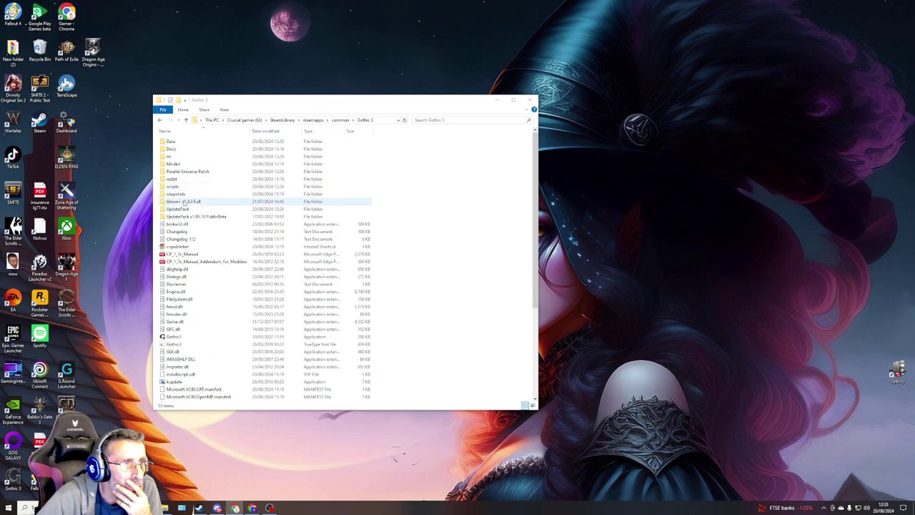
{"action": "double_click", "coordinate": [185, 203]}
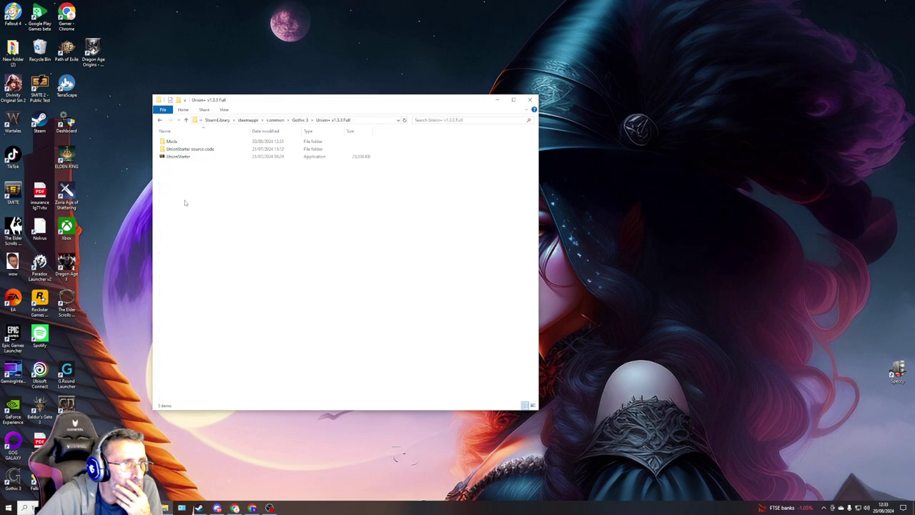
- Launch UnionStarter.exe and move its window further right
{"action": "double_click", "coordinate": [184, 158]}
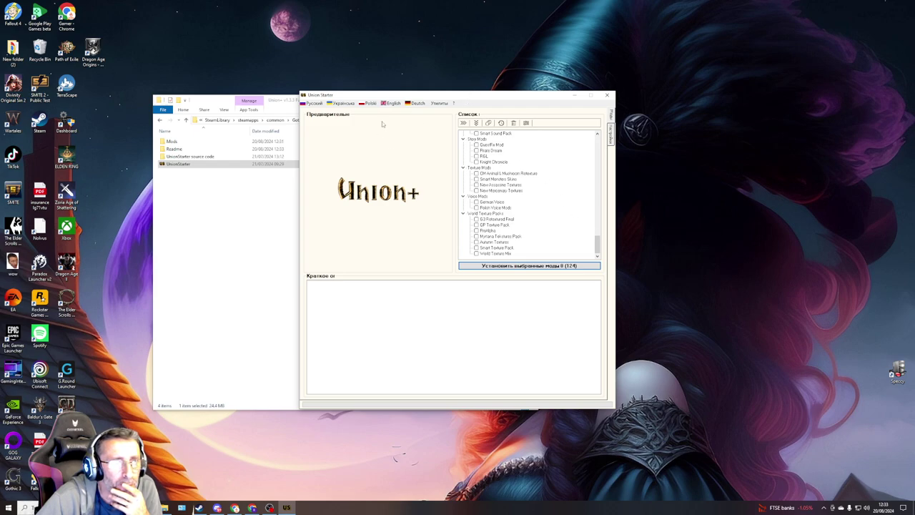
{"action": "left_click_drag", "start_coordinate": [462, 98], "coordinate": [556, 88]}
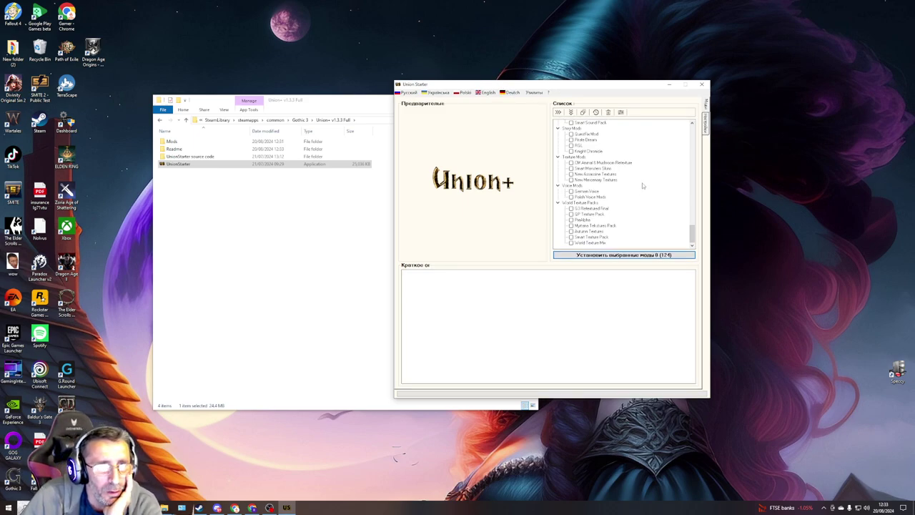
{"action": "scroll", "coordinate": [641, 189], "scroll_direction": "up", "scroll_amount": 3}
{"action": "scroll", "coordinate": [636, 184], "scroll_direction": "up", "scroll_amount": 3}
{"action": "scroll", "coordinate": [633, 180], "scroll_direction": "up", "scroll_amount": 3}
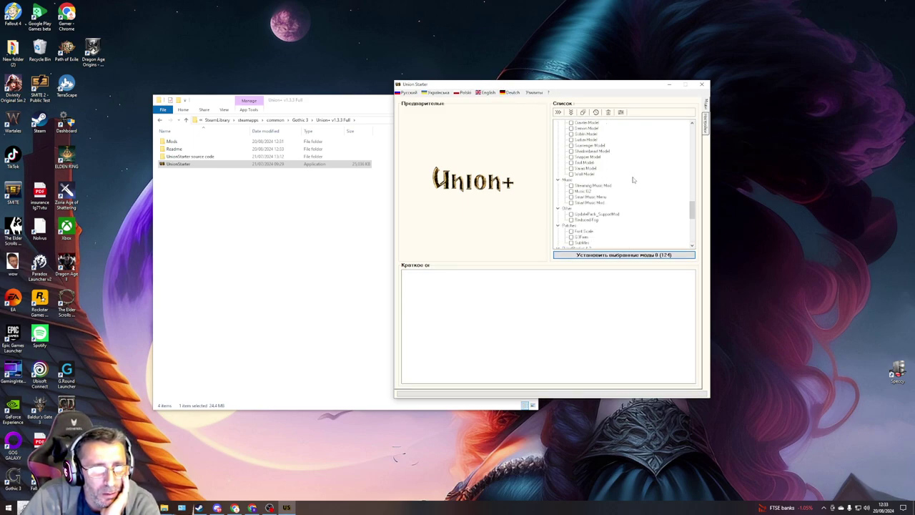
{"action": "scroll", "coordinate": [633, 180], "scroll_direction": "up", "scroll_amount": 2}
- Switch the interface to English and select the Ultimate Mod Pack entry
{"action": "scroll", "coordinate": [633, 179], "scroll_direction": "up", "scroll_amount": 2}
{"action": "scroll", "coordinate": [629, 177], "scroll_direction": "up", "scroll_amount": 2}
{"action": "scroll", "coordinate": [626, 175], "scroll_direction": "up", "scroll_amount": 2}
{"action": "scroll", "coordinate": [625, 171], "scroll_direction": "up", "scroll_amount": 2}
{"action": "scroll", "coordinate": [626, 169], "scroll_direction": "up", "scroll_amount": 2}
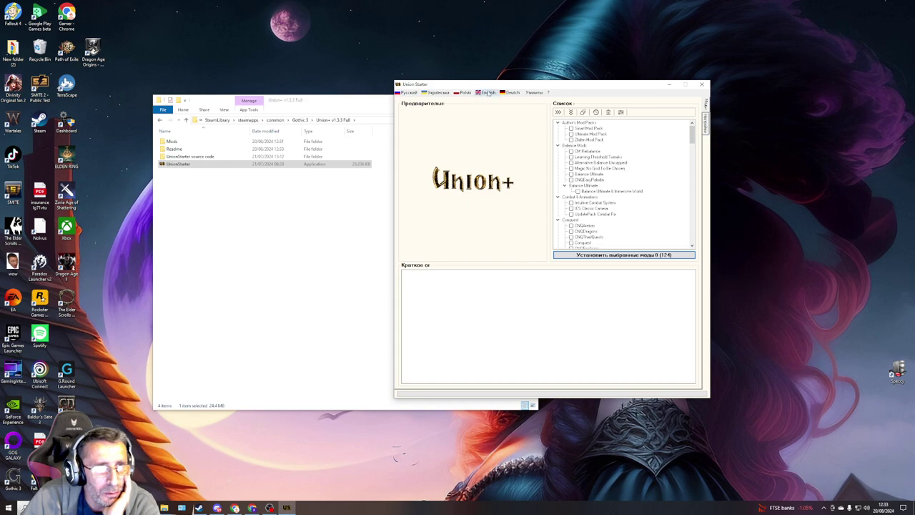
{"action": "left_click", "coordinate": [489, 94]}
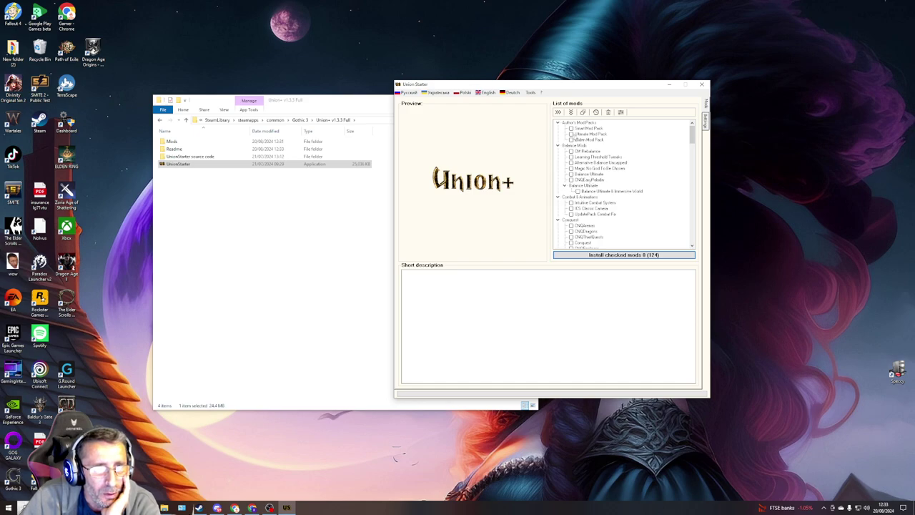
{"action": "left_click", "coordinate": [573, 135]}
- Check the Ultimate Mod Pack preset, marking 58 of 124 mods
{"action": "left_click", "coordinate": [572, 134]}
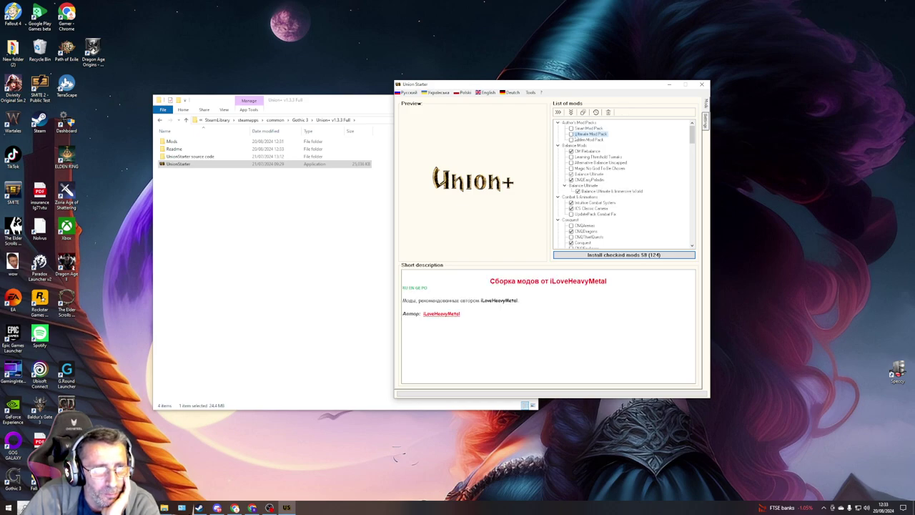
{"action": "scroll", "coordinate": [597, 172], "scroll_direction": "down", "scroll_amount": 2}
{"action": "scroll", "coordinate": [596, 172], "scroll_direction": "up", "scroll_amount": 2}
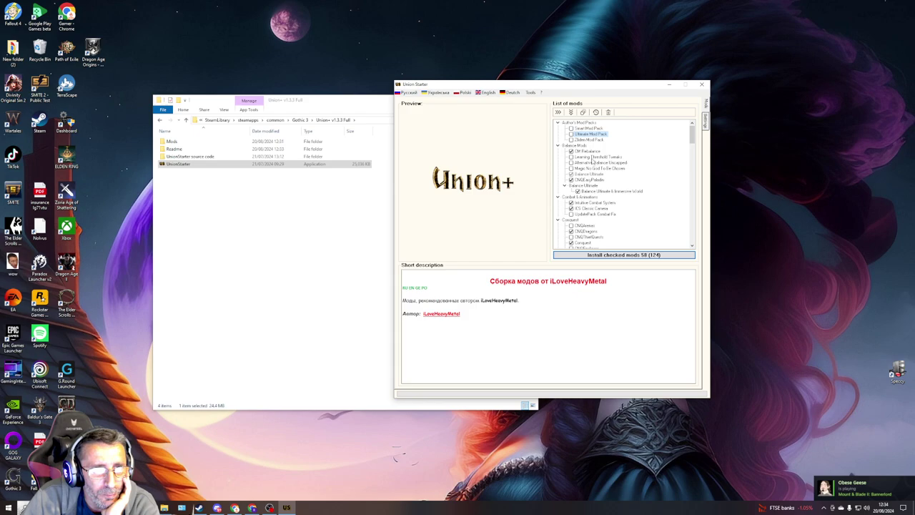
{"action": "scroll", "coordinate": [596, 183], "scroll_direction": "down", "scroll_amount": 1}
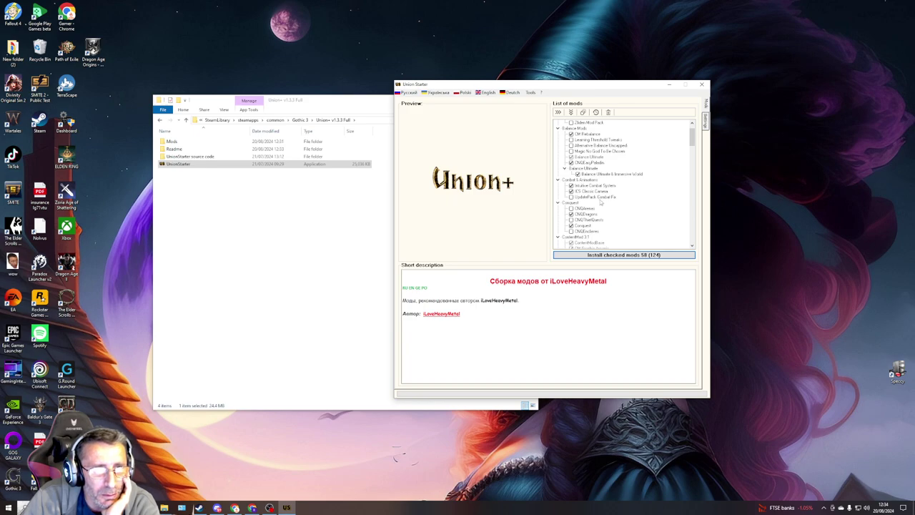
{"action": "scroll", "coordinate": [601, 202], "scroll_direction": "down", "scroll_amount": 2}
{"action": "scroll", "coordinate": [609, 207], "scroll_direction": "down", "scroll_amount": 2}
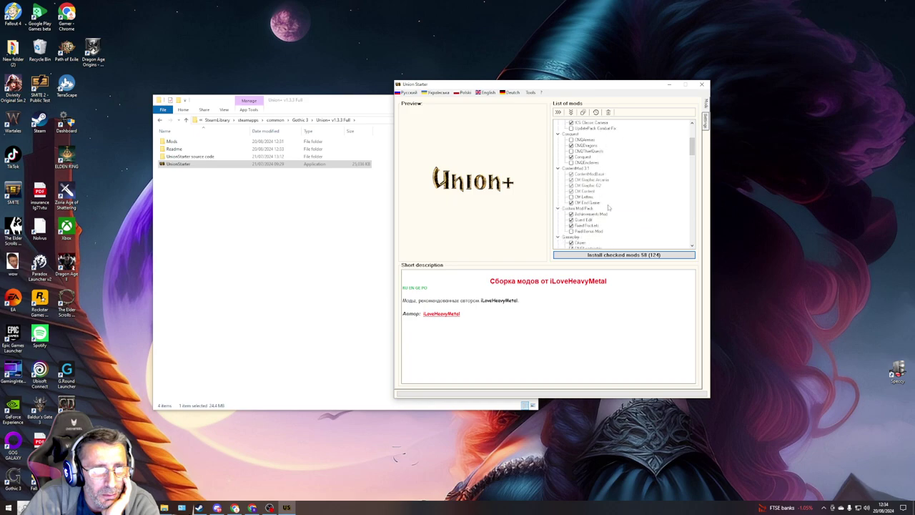
{"action": "scroll", "coordinate": [607, 207], "scroll_direction": "down", "scroll_amount": 1}
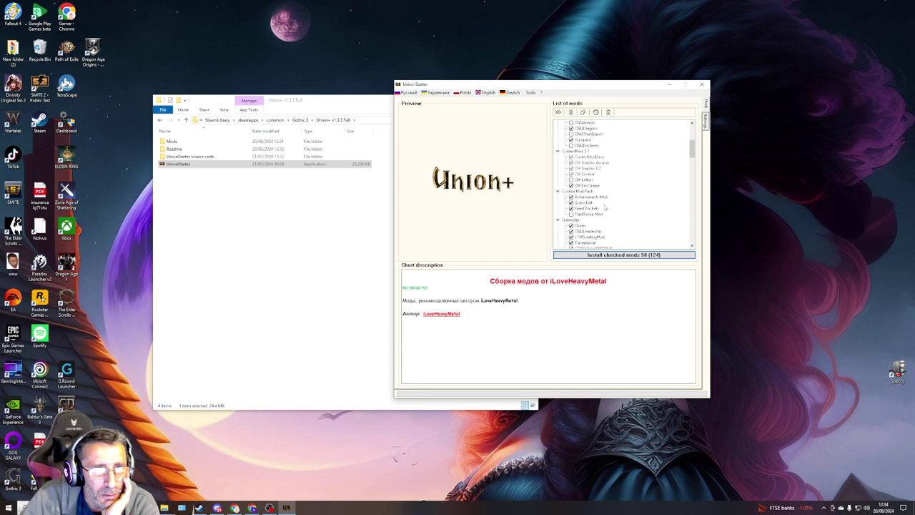
- Review the checked mods down to the iLoveHeavyMetal pack description
{"action": "scroll", "coordinate": [607, 207], "scroll_direction": "down", "scroll_amount": 1}
{"action": "scroll", "coordinate": [607, 207], "scroll_direction": "down", "scroll_amount": 1}
{"action": "scroll", "coordinate": [607, 207], "scroll_direction": "down", "scroll_amount": 1}
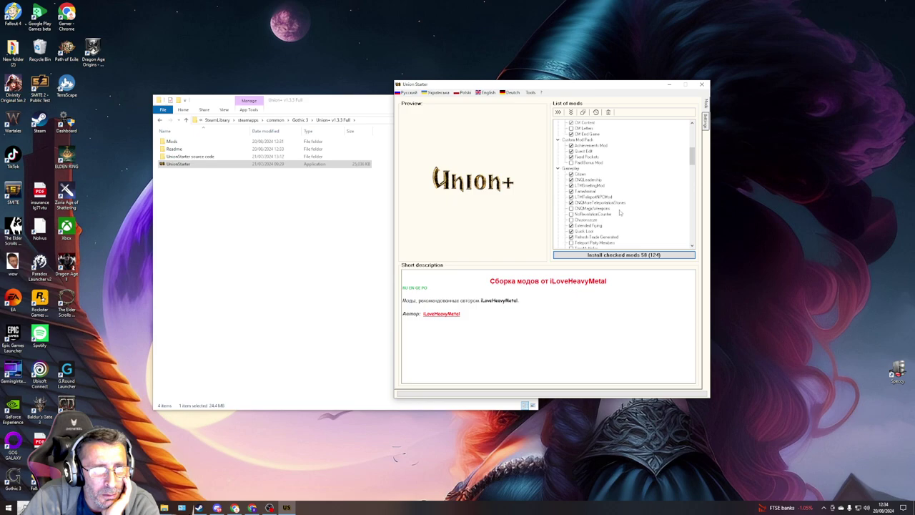
{"action": "scroll", "coordinate": [620, 212], "scroll_direction": "down", "scroll_amount": 2}
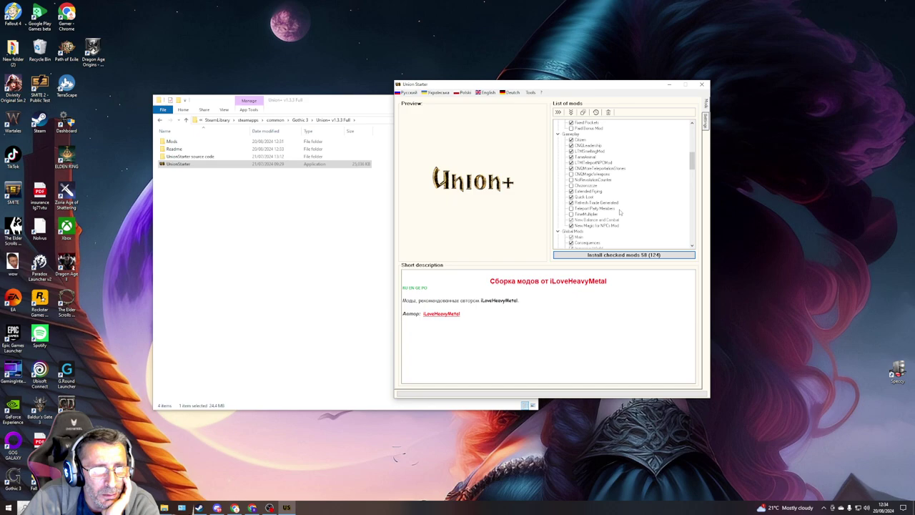
{"action": "scroll", "coordinate": [620, 213], "scroll_direction": "down", "scroll_amount": 2}
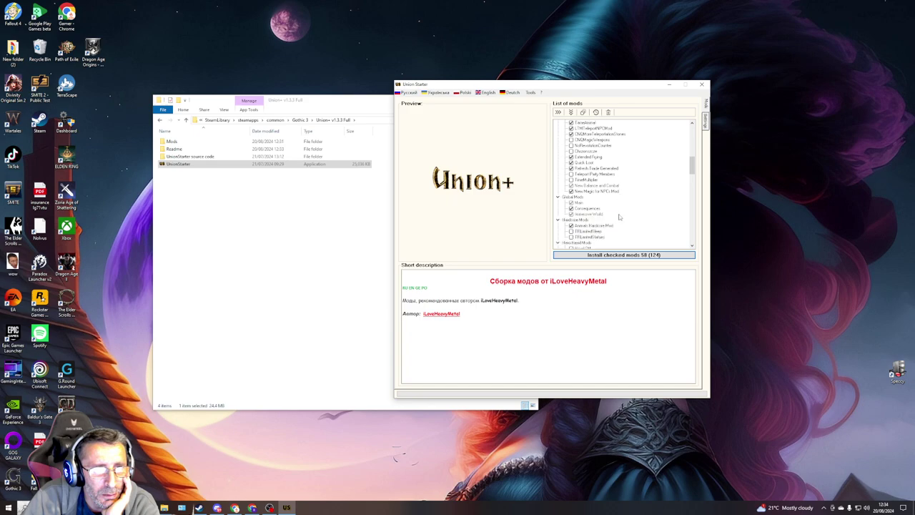
{"action": "scroll", "coordinate": [620, 217], "scroll_direction": "down", "scroll_amount": 1}
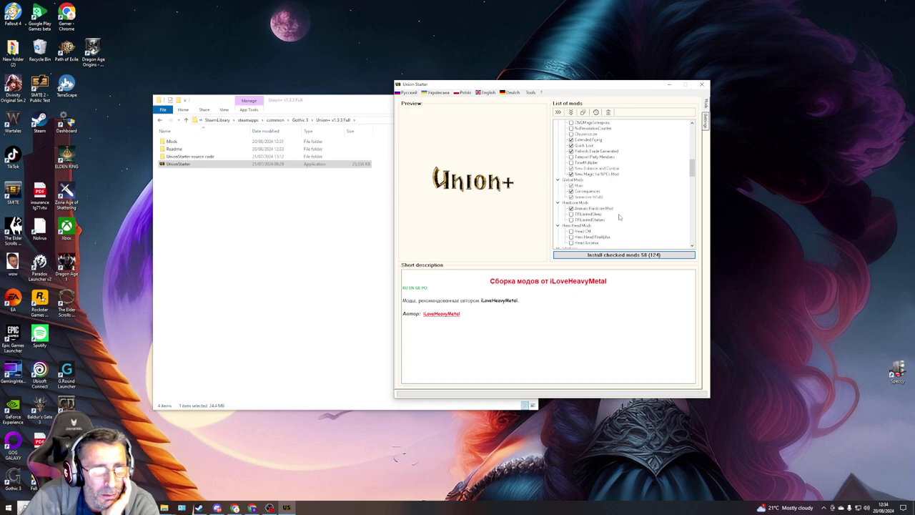
{"action": "scroll", "coordinate": [620, 217], "scroll_direction": "down", "scroll_amount": 1}
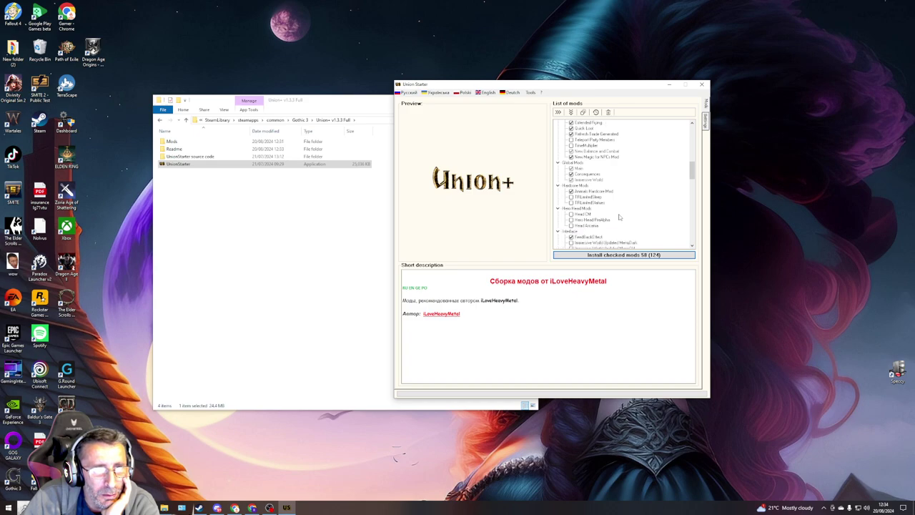
{"action": "scroll", "coordinate": [620, 218], "scroll_direction": "down", "scroll_amount": 2}
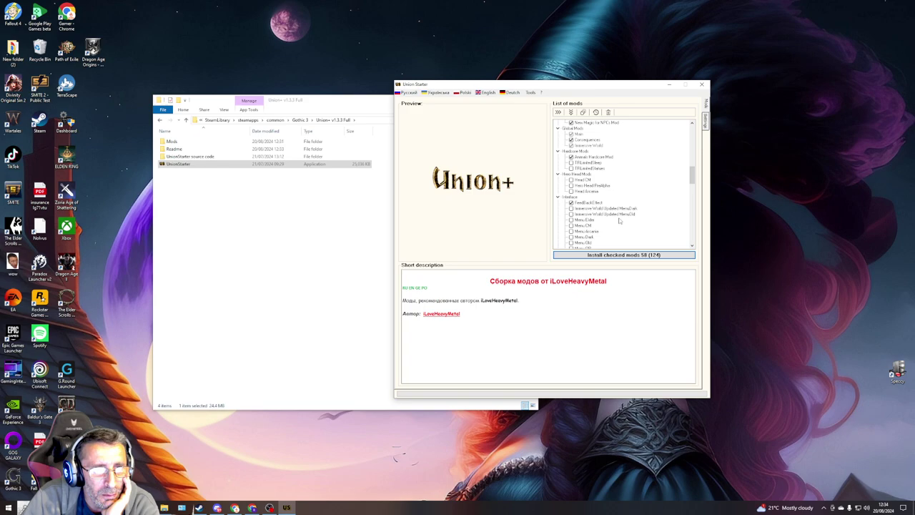
{"action": "scroll", "coordinate": [621, 221], "scroll_direction": "down", "scroll_amount": 2}
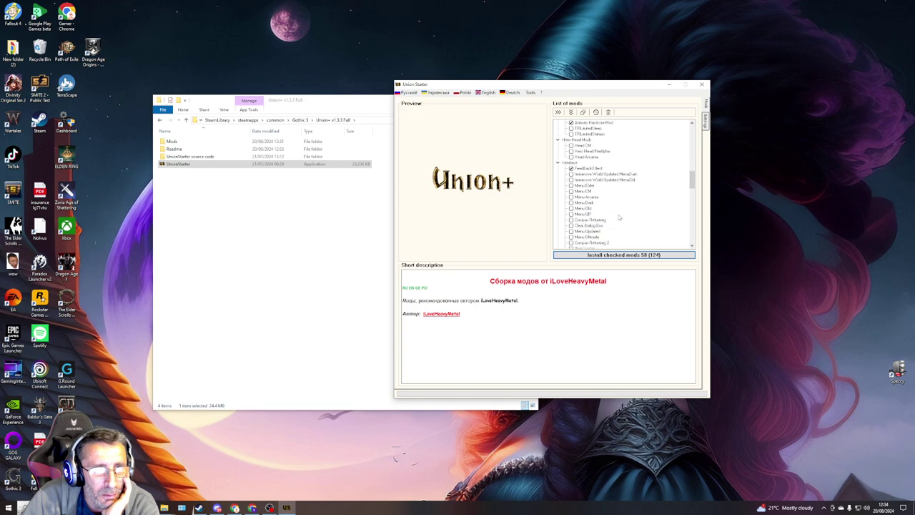
{"action": "scroll", "coordinate": [621, 218], "scroll_direction": "down", "scroll_amount": 2}
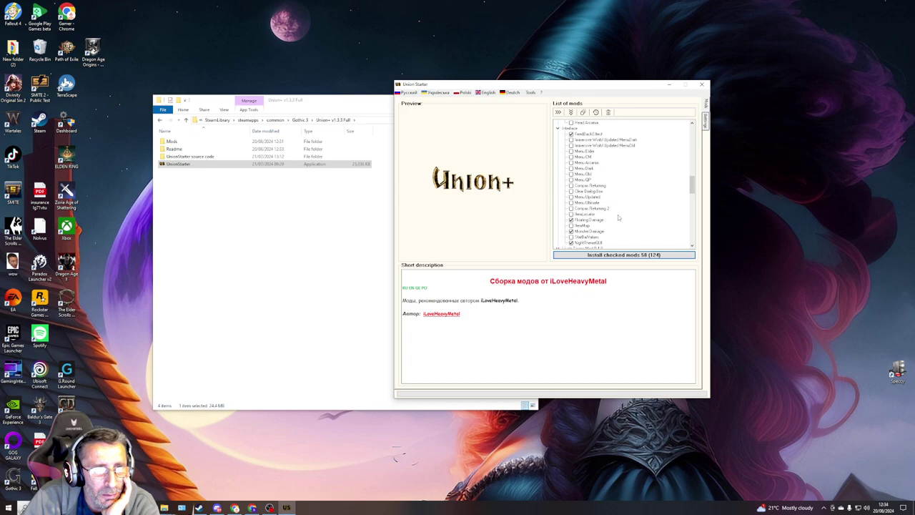
{"action": "scroll", "coordinate": [618, 215], "scroll_direction": "down", "scroll_amount": 2}
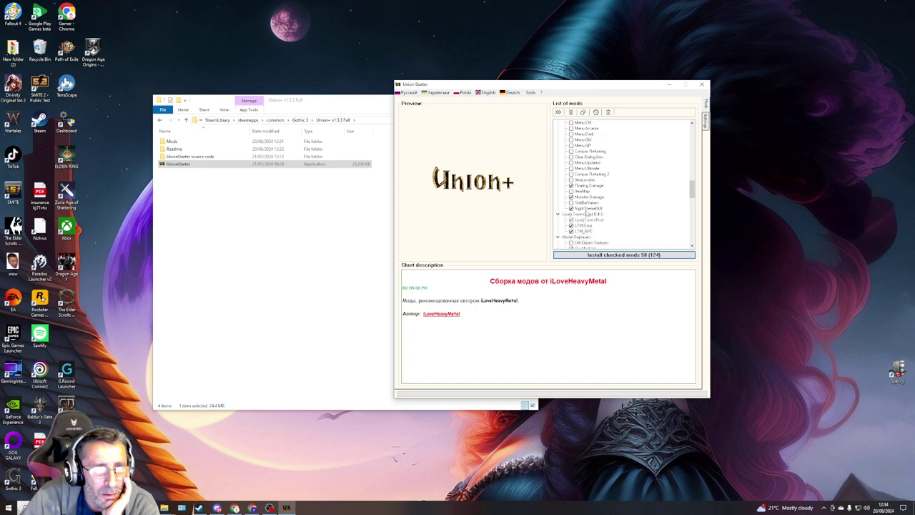
- Check the StatBarValues mod and view the CM Citizen Textures details
{"action": "left_click", "coordinate": [571, 203]}
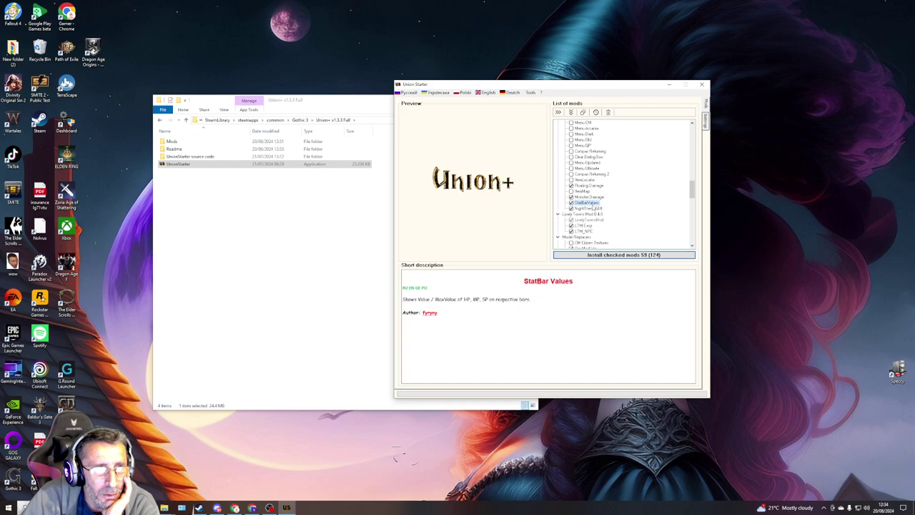
{"action": "scroll", "coordinate": [593, 208], "scroll_direction": "down", "scroll_amount": 2}
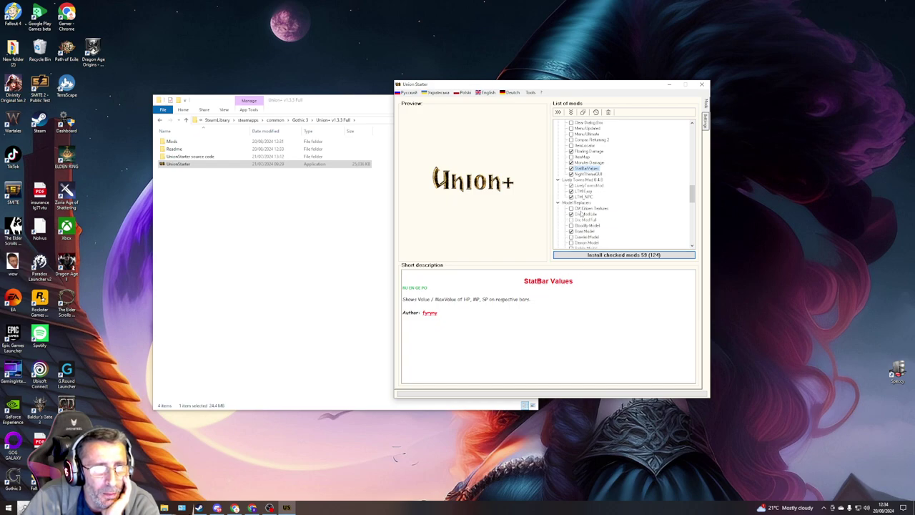
{"action": "left_click", "coordinate": [591, 209]}
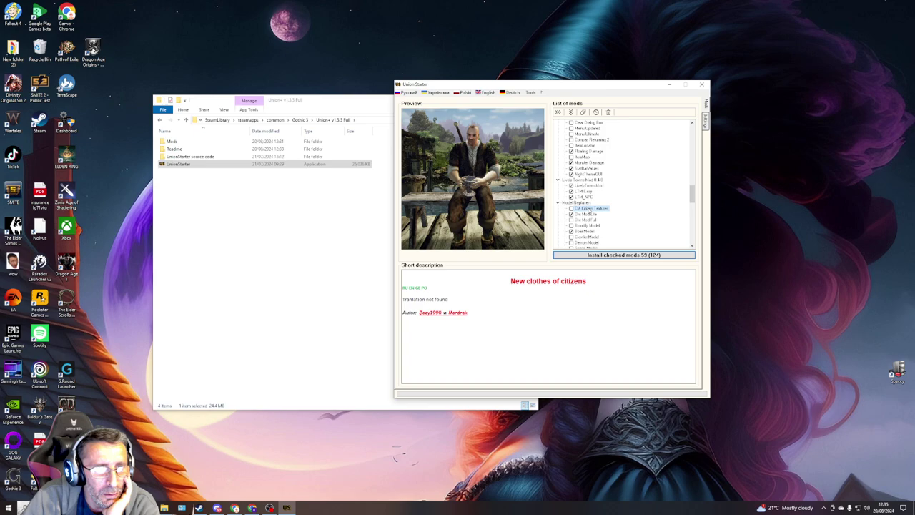
{"action": "scroll", "coordinate": [600, 223], "scroll_direction": "down", "scroll_amount": 1}
{"action": "scroll", "coordinate": [597, 222], "scroll_direction": "down", "scroll_amount": 1}
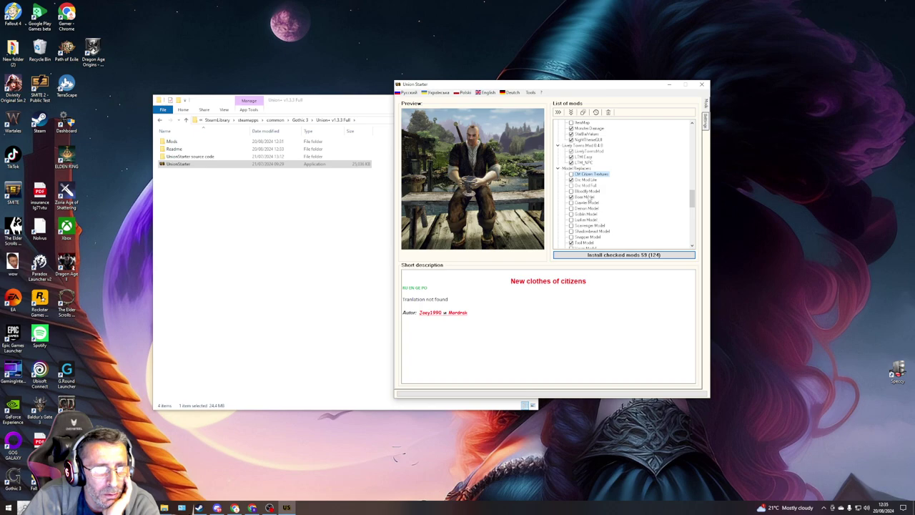
- Preview the Orc Mod Full, Bloodfly, Demon, Goblin and Shadowbeast model mods
{"action": "left_click", "coordinate": [585, 186]}
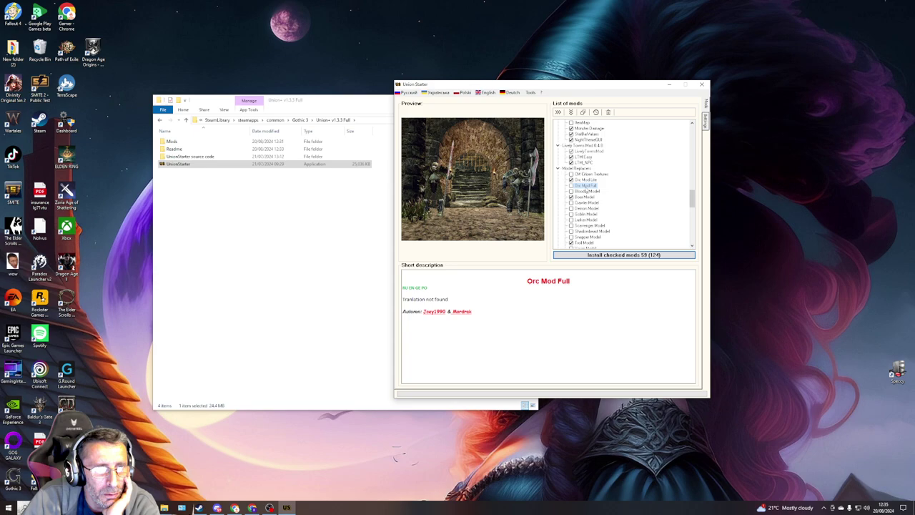
{"action": "left_click", "coordinate": [588, 191]}
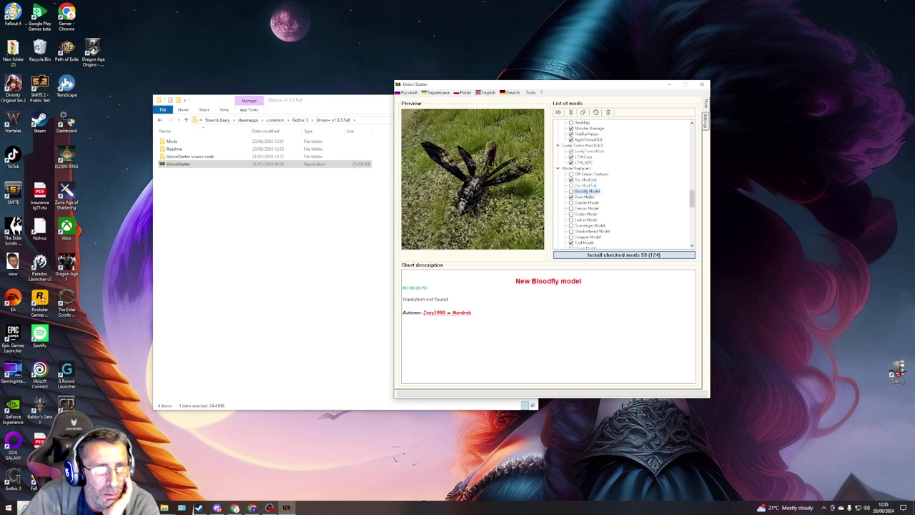
{"action": "left_click", "coordinate": [587, 208]}
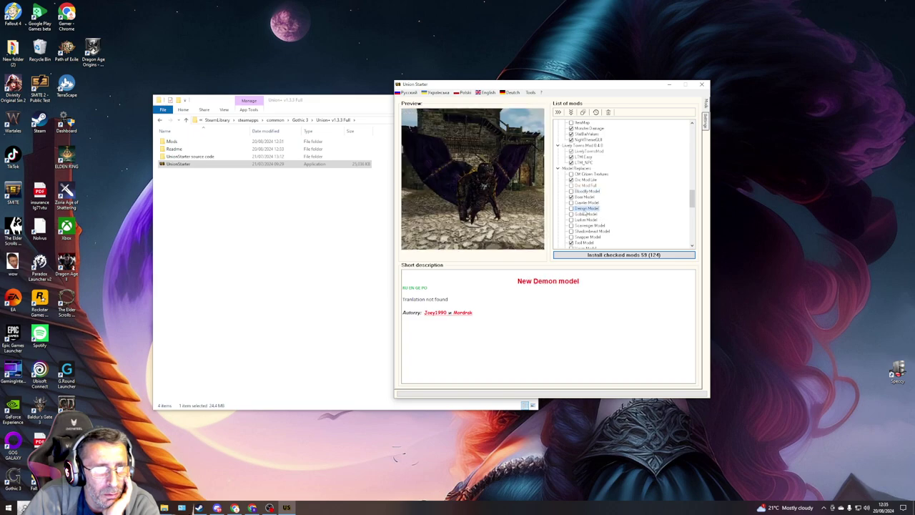
{"action": "left_click", "coordinate": [587, 214]}
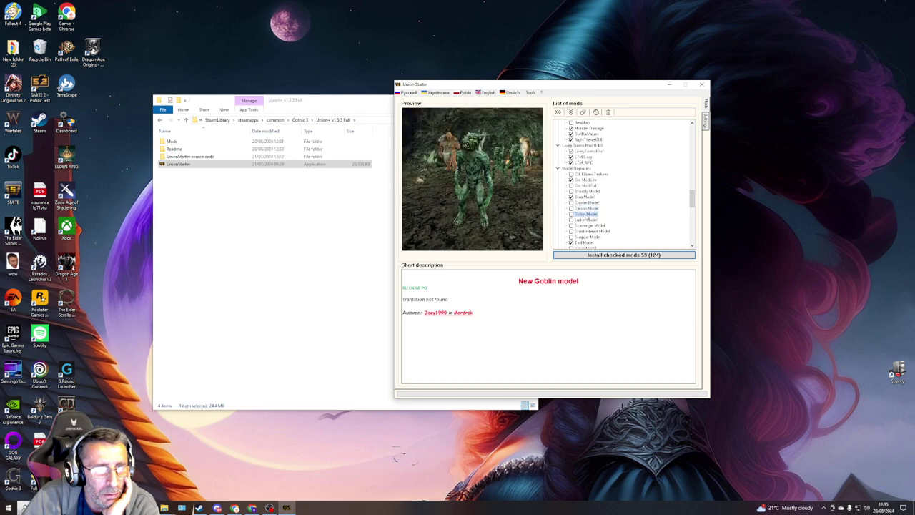
{"action": "scroll", "coordinate": [588, 218], "scroll_direction": "down", "scroll_amount": 1}
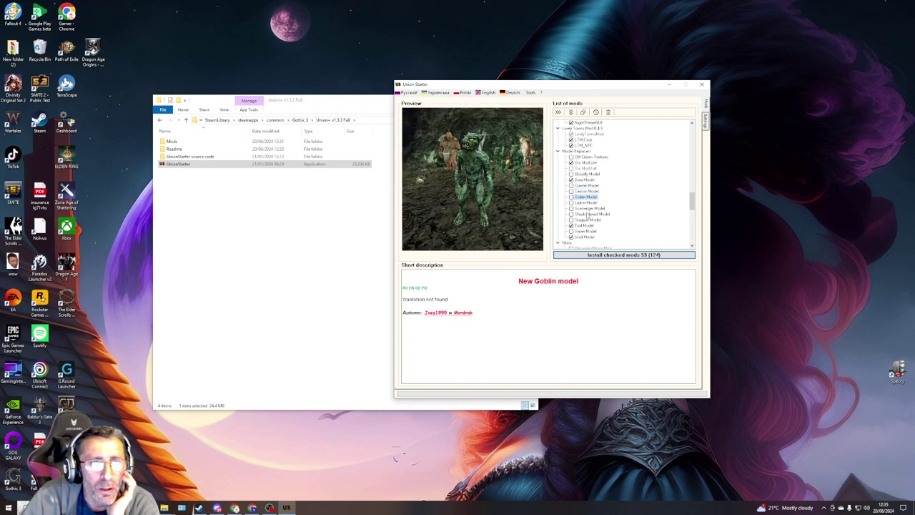
{"action": "left_click", "coordinate": [589, 214]}
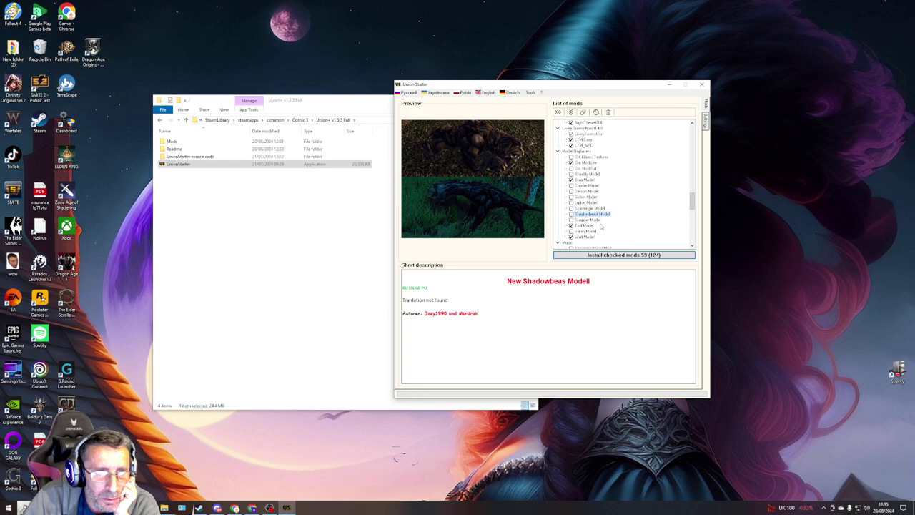
{"action": "scroll", "coordinate": [603, 227], "scroll_direction": "down", "scroll_amount": 1}
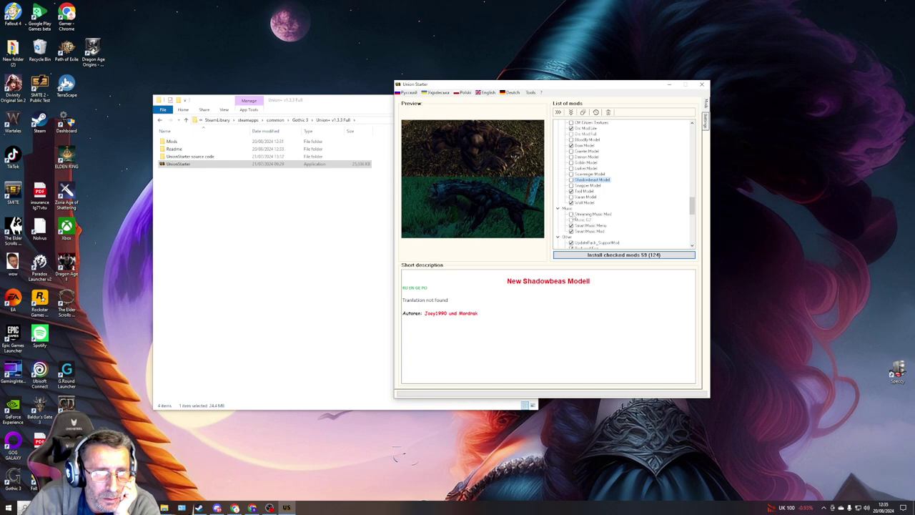
- Toggle Steaming Music Mod on and back off
{"action": "left_click", "coordinate": [572, 214]}
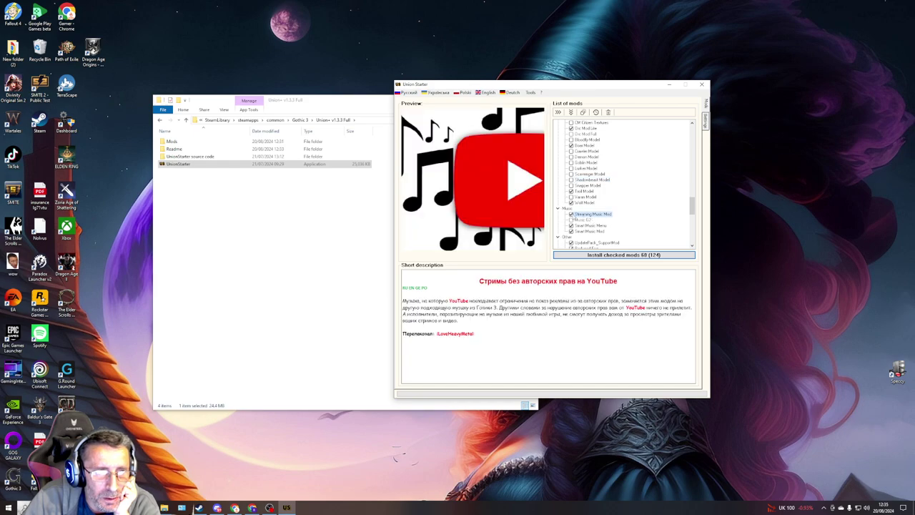
{"action": "left_click", "coordinate": [572, 215]}
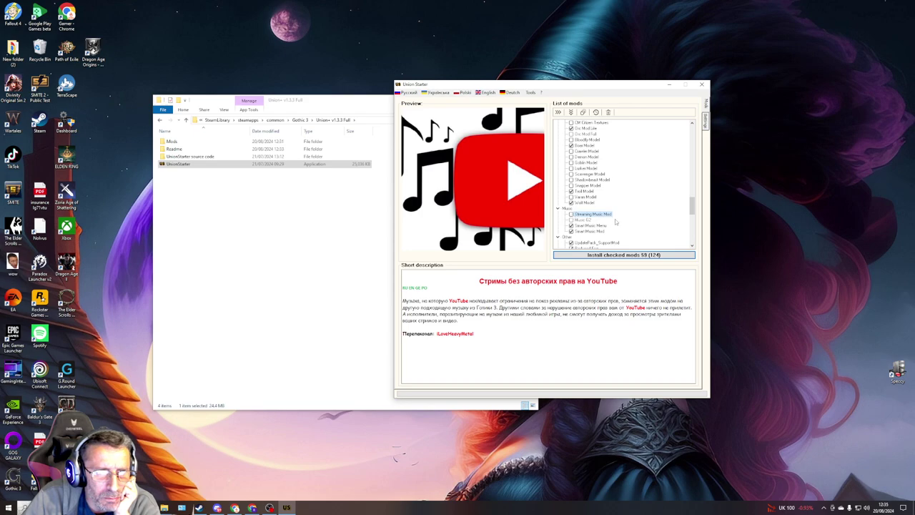
{"action": "scroll", "coordinate": [601, 221], "scroll_direction": "down", "scroll_amount": 2}
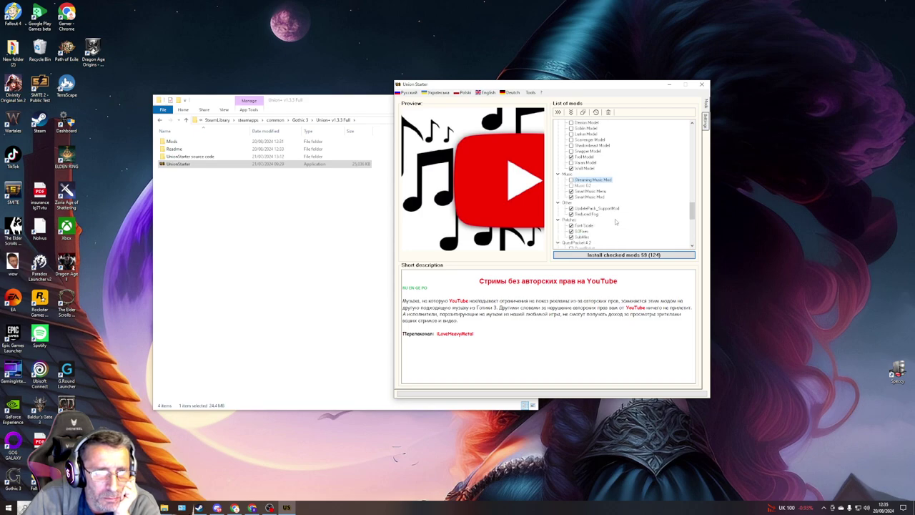
{"action": "scroll", "coordinate": [616, 222], "scroll_direction": "down", "scroll_amount": 2}
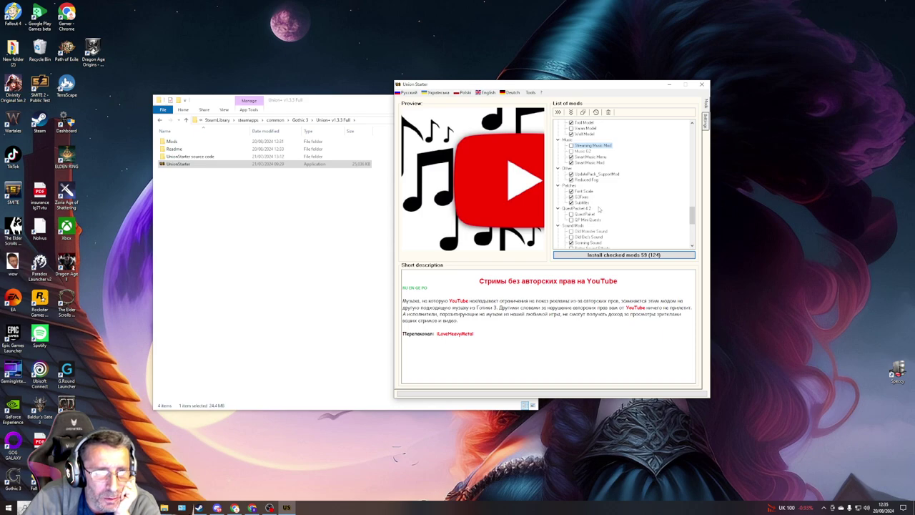
- View the QuestPacket and QP MiniQuests descriptions, returning to QuestPacket
{"action": "left_click", "coordinate": [585, 214]}
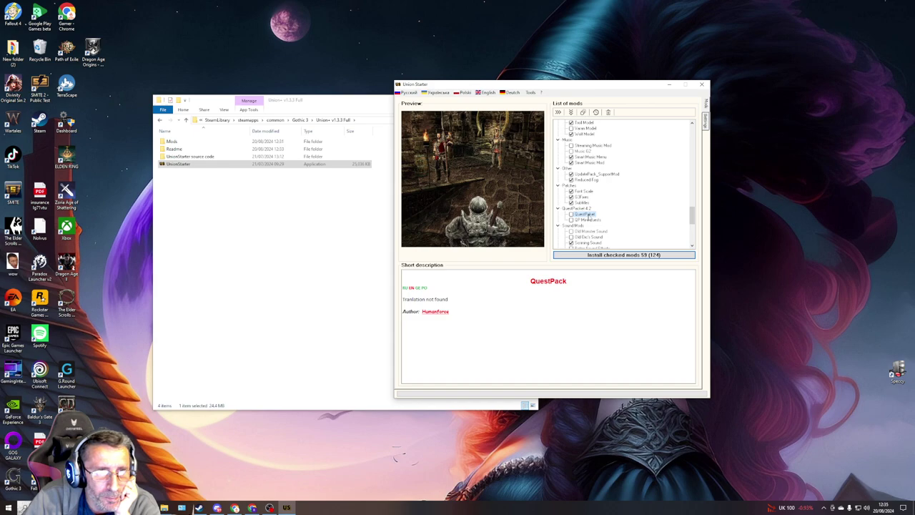
{"action": "left_click", "coordinate": [595, 221]}
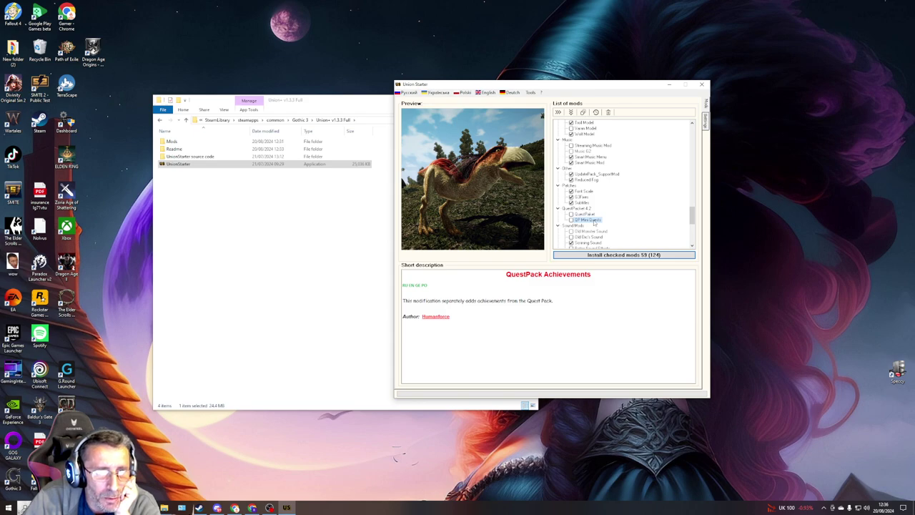
{"action": "scroll", "coordinate": [593, 222], "scroll_direction": "down", "scroll_amount": 1}
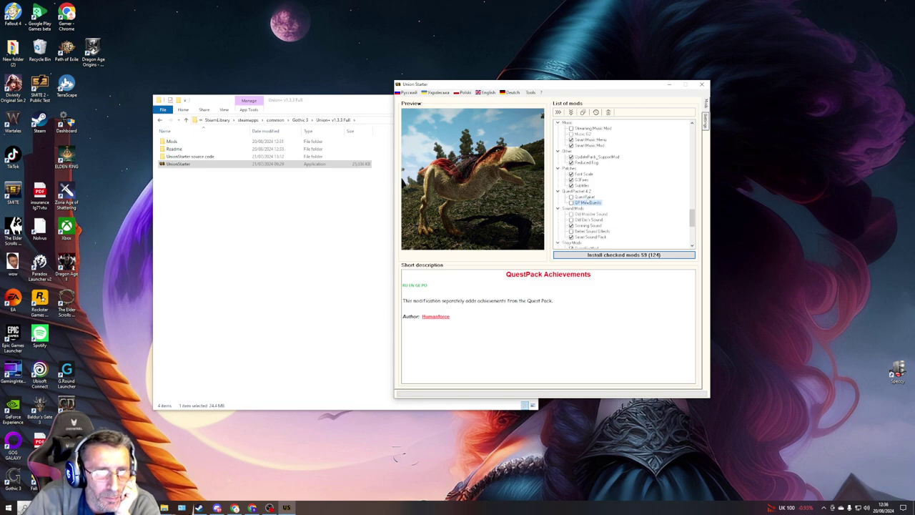
{"action": "key", "text": "Up"}
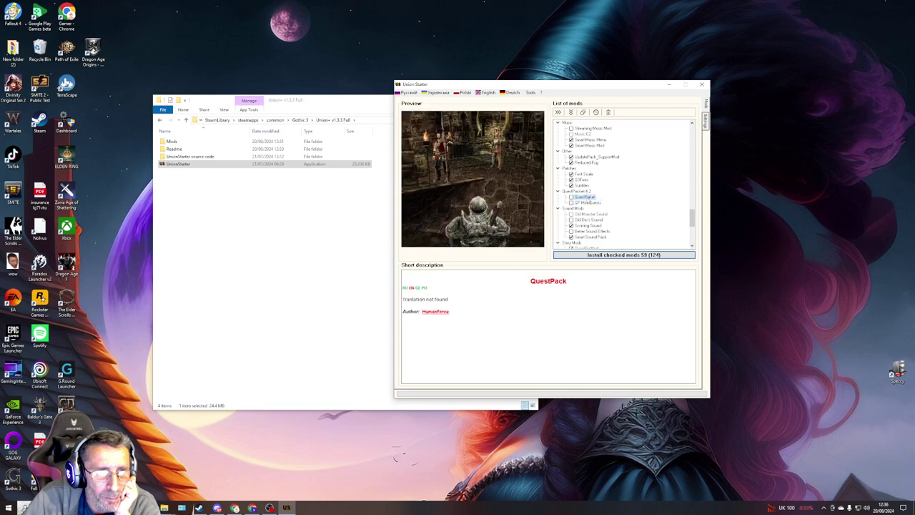
{"action": "scroll", "coordinate": [622, 186], "scroll_direction": "down", "scroll_amount": 1}
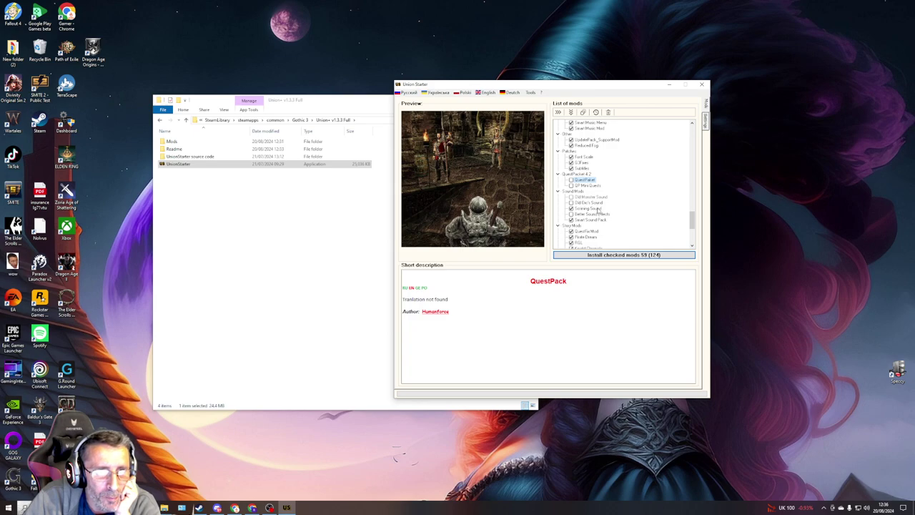
- Check Better Sound Effects, New Assassins Textures and New Mercenary Textures
{"action": "left_click", "coordinate": [598, 215]}
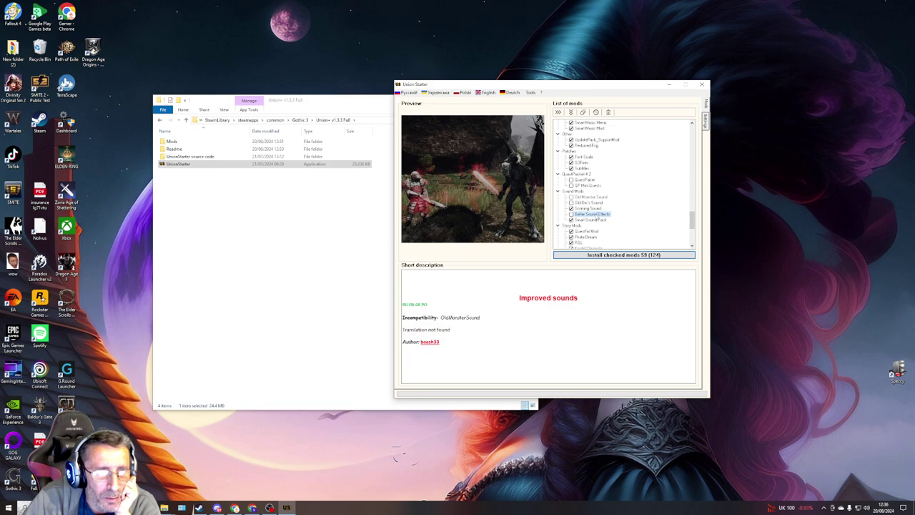
{"action": "left_click", "coordinate": [572, 214]}
{"action": "scroll", "coordinate": [613, 224], "scroll_direction": "down", "scroll_amount": 3}
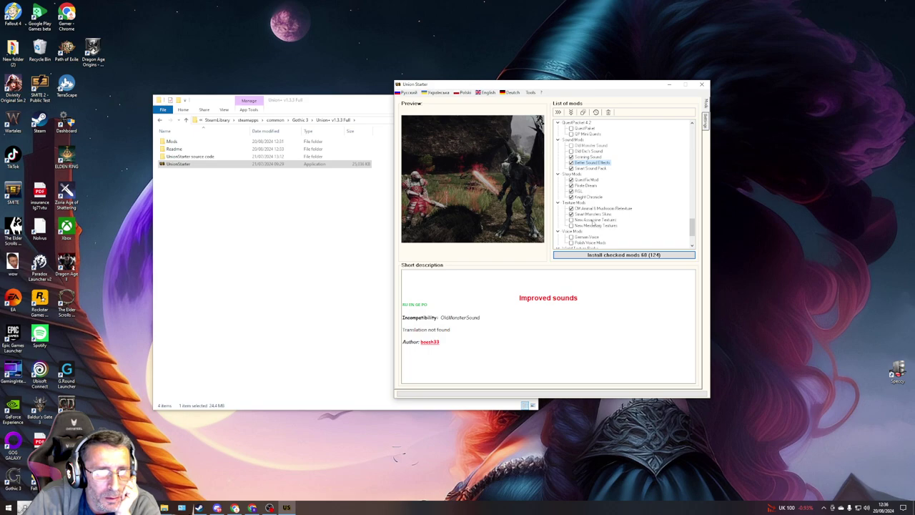
{"action": "left_click", "coordinate": [594, 220]}
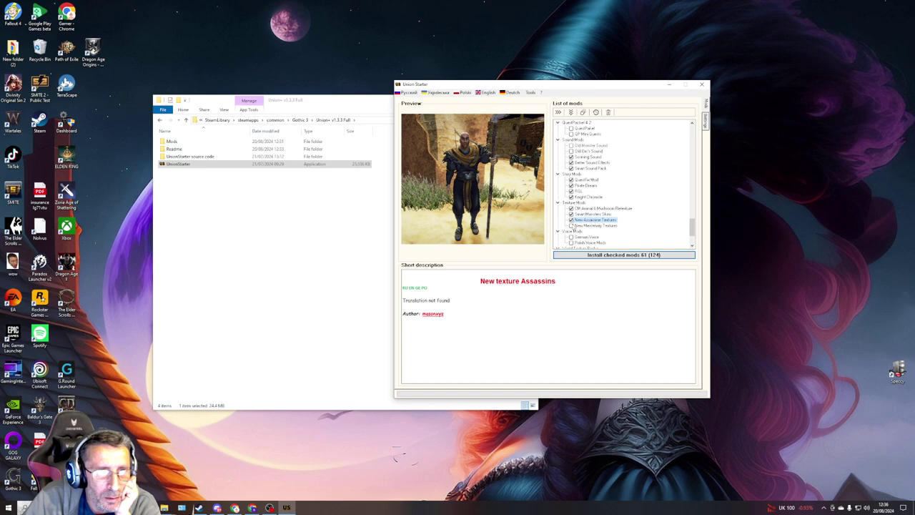
{"action": "left_click", "coordinate": [574, 226]}
- View the Myrtana Textures Pack description and its incompatibilities
{"action": "scroll", "coordinate": [608, 229], "scroll_direction": "down", "scroll_amount": 1}
{"action": "scroll", "coordinate": [612, 225], "scroll_direction": "down", "scroll_amount": 1}
{"action": "scroll", "coordinate": [604, 218], "scroll_direction": "down", "scroll_amount": 1}
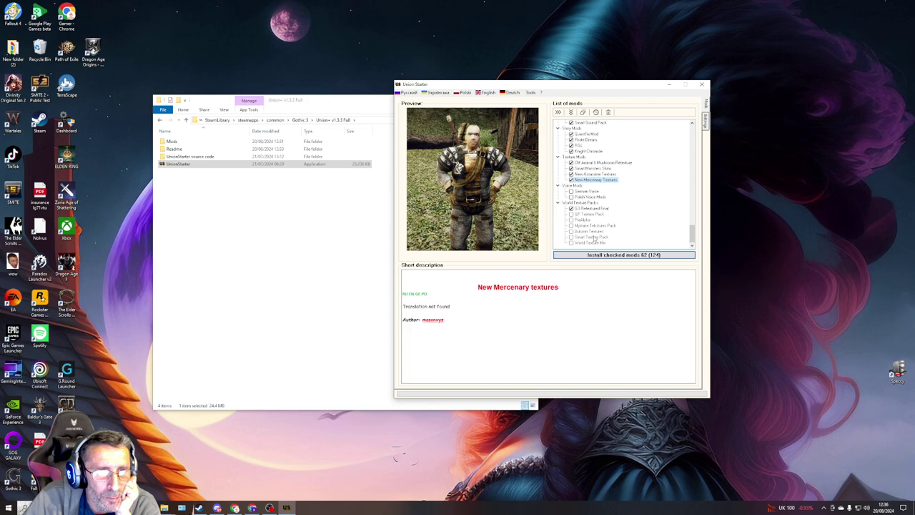
{"action": "left_click", "coordinate": [590, 227]}
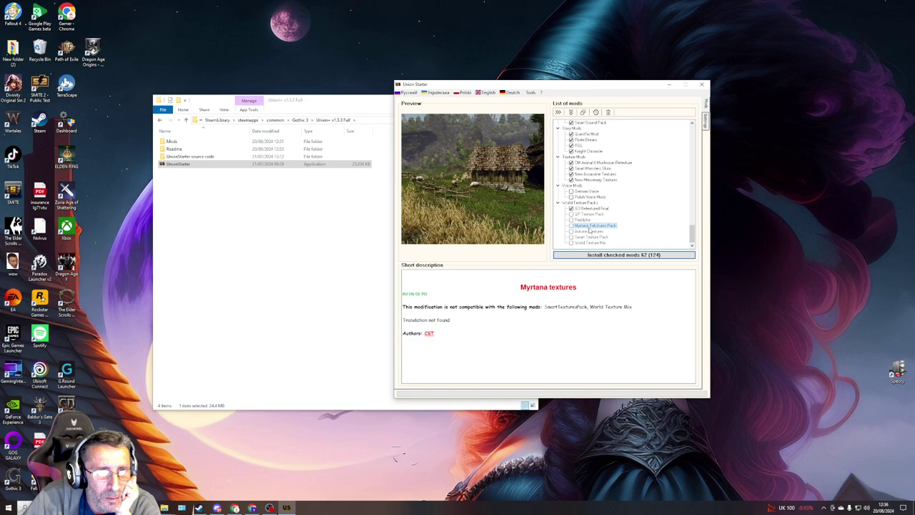
- Read the G3 Retextured Final description
{"action": "left_click", "coordinate": [593, 209]}
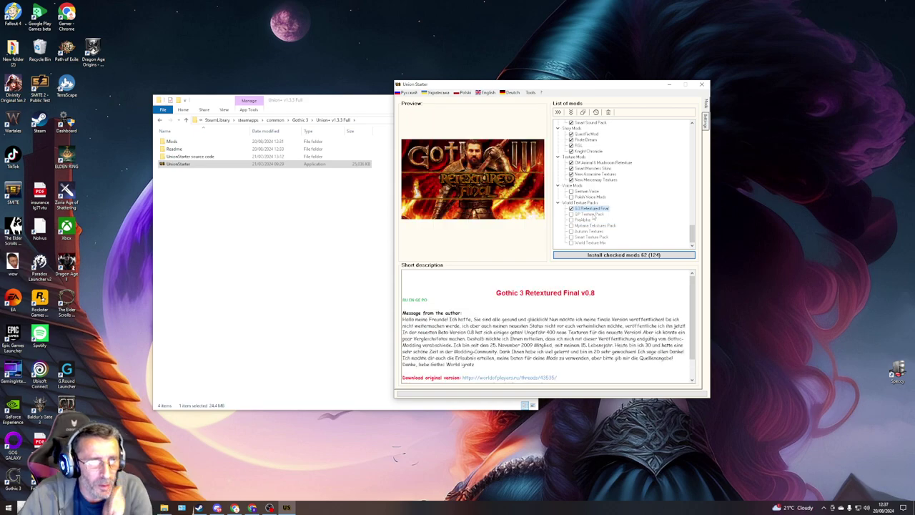
{"action": "scroll", "coordinate": [592, 315], "scroll_direction": "down", "scroll_amount": 1}
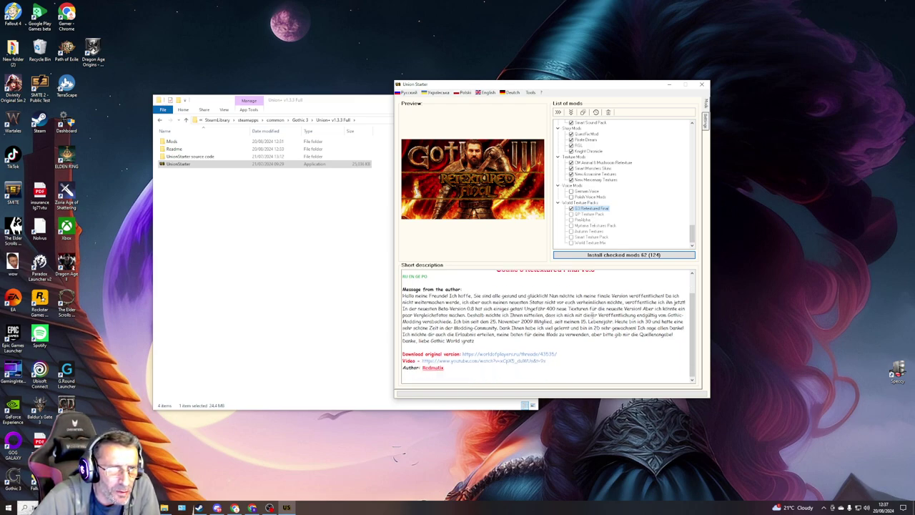
{"action": "scroll", "coordinate": [593, 315], "scroll_direction": "up", "scroll_amount": 1}
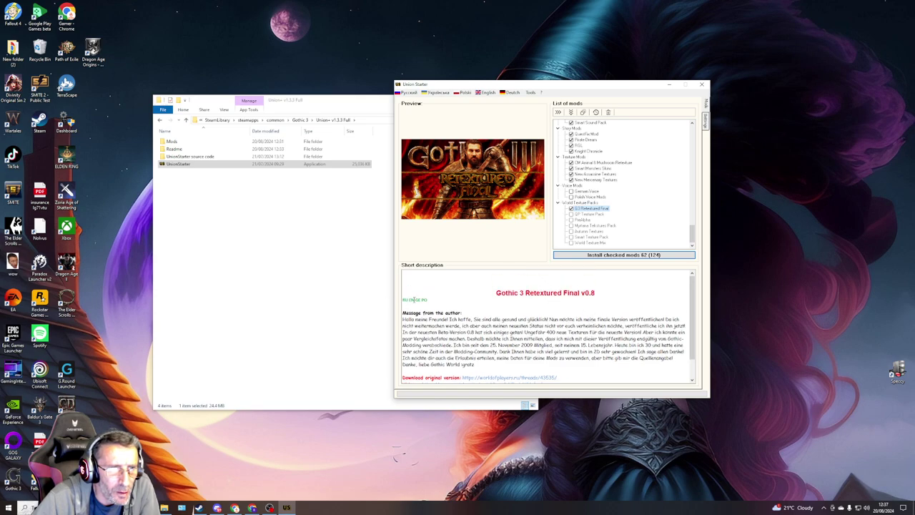
{"action": "left_click", "coordinate": [411, 300]}
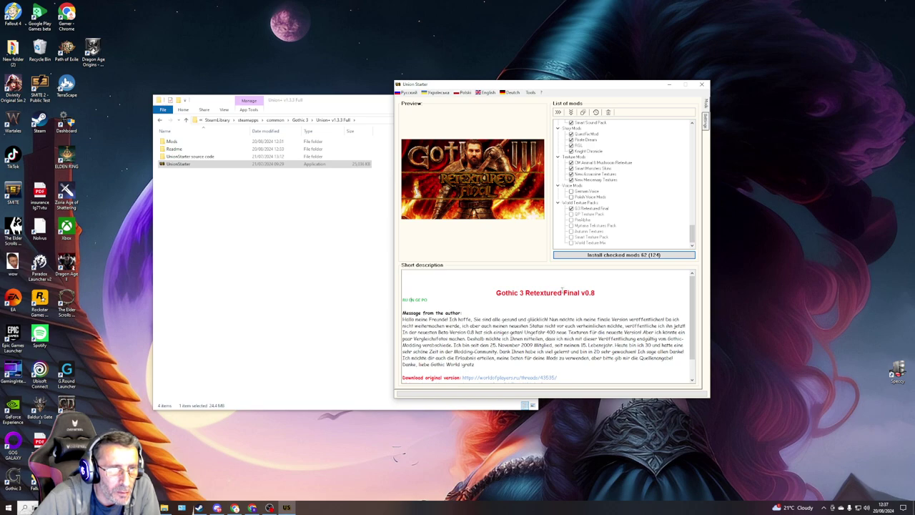
- Read the QP, PreAlpha, Myrtana, Autumn, Smart and World Texture Mix pack descriptions
{"action": "left_click", "coordinate": [589, 215]}
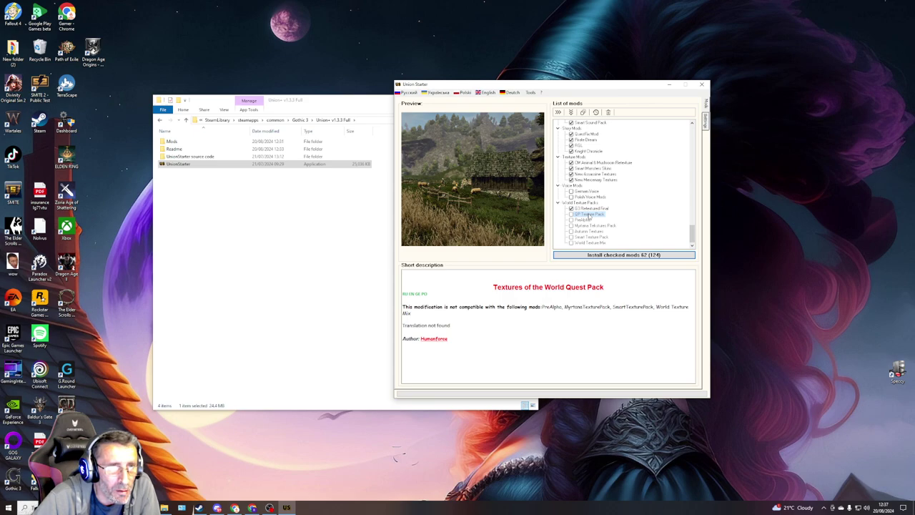
{"action": "left_click", "coordinate": [584, 220]}
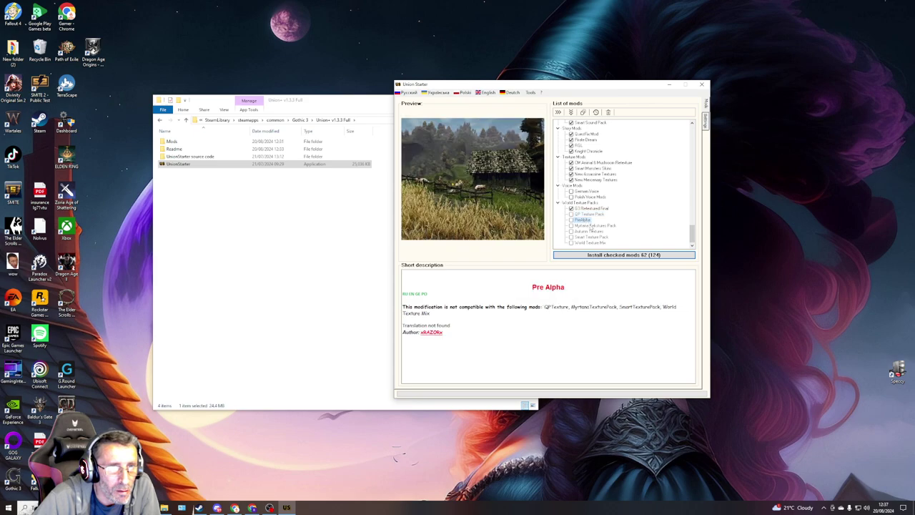
{"action": "left_click", "coordinate": [591, 226]}
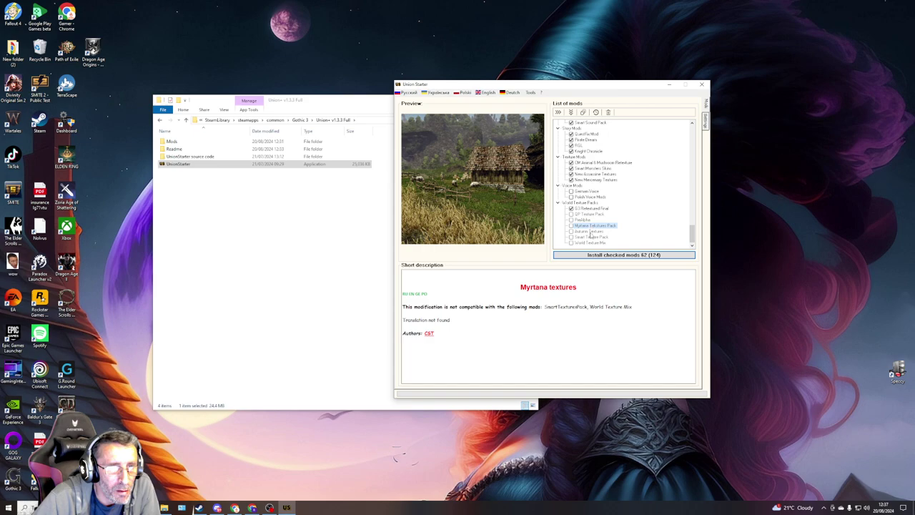
{"action": "left_click", "coordinate": [591, 231]}
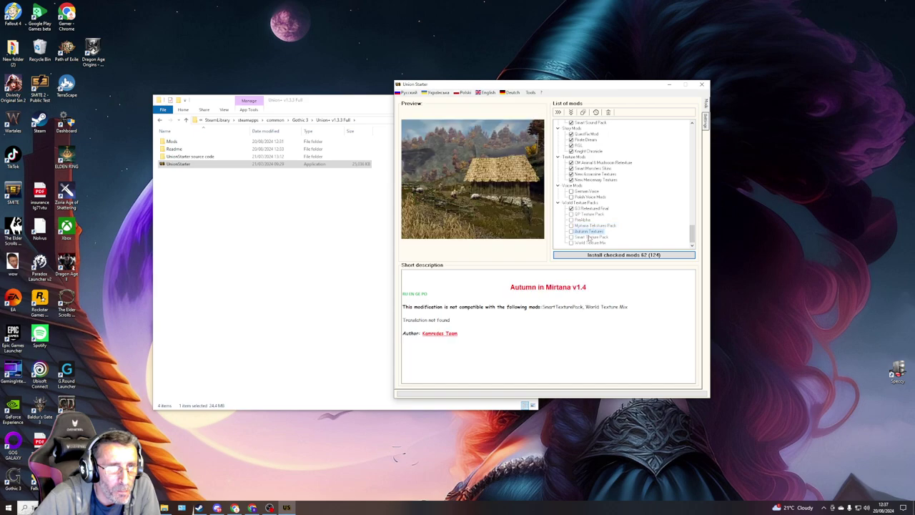
{"action": "left_click", "coordinate": [591, 237]}
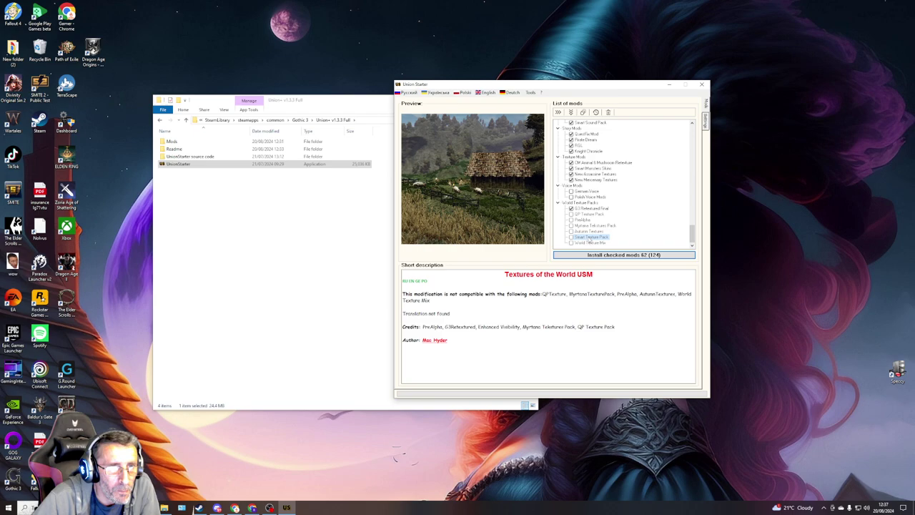
{"action": "left_click", "coordinate": [588, 243]}
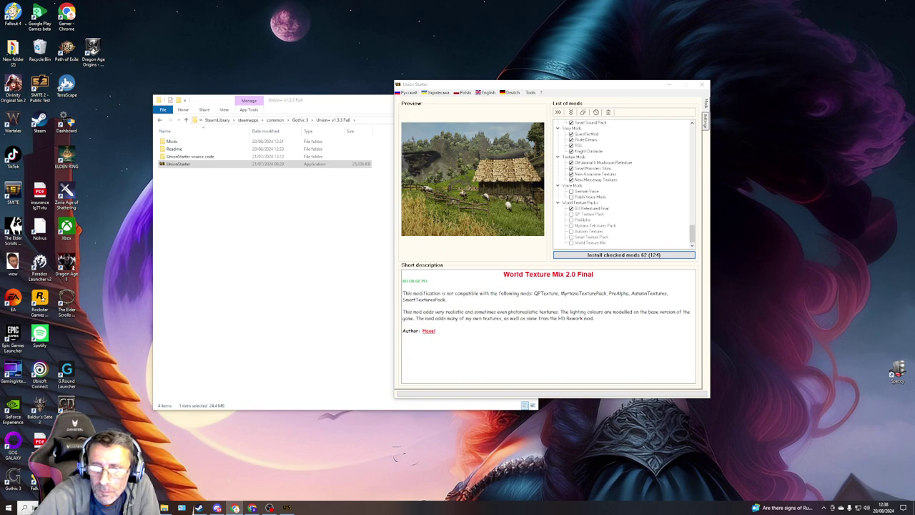
- Scroll up the mod list and uncheck CM Letters
{"action": "scroll", "coordinate": [631, 212], "scroll_direction": "up", "scroll_amount": 3}
{"action": "scroll", "coordinate": [630, 212], "scroll_direction": "up", "scroll_amount": 3}
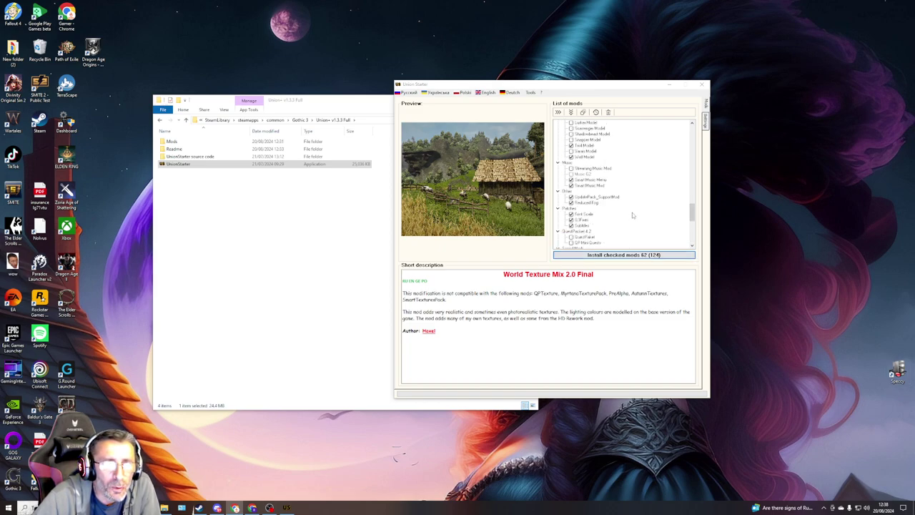
{"action": "scroll", "coordinate": [632, 213], "scroll_direction": "up", "scroll_amount": 3}
{"action": "scroll", "coordinate": [634, 215], "scroll_direction": "up", "scroll_amount": 3}
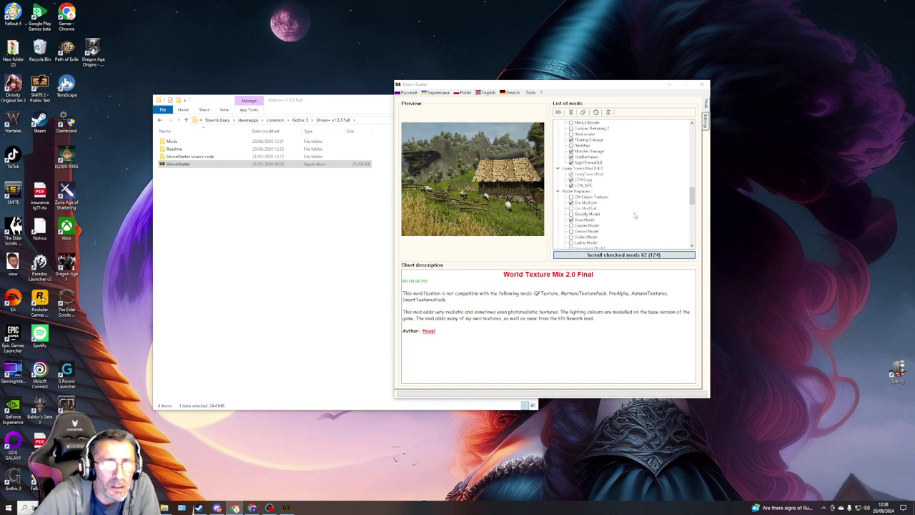
{"action": "scroll", "coordinate": [635, 216], "scroll_direction": "up", "scroll_amount": 2}
{"action": "scroll", "coordinate": [636, 218], "scroll_direction": "up", "scroll_amount": 3}
{"action": "scroll", "coordinate": [635, 217], "scroll_direction": "up", "scroll_amount": 1}
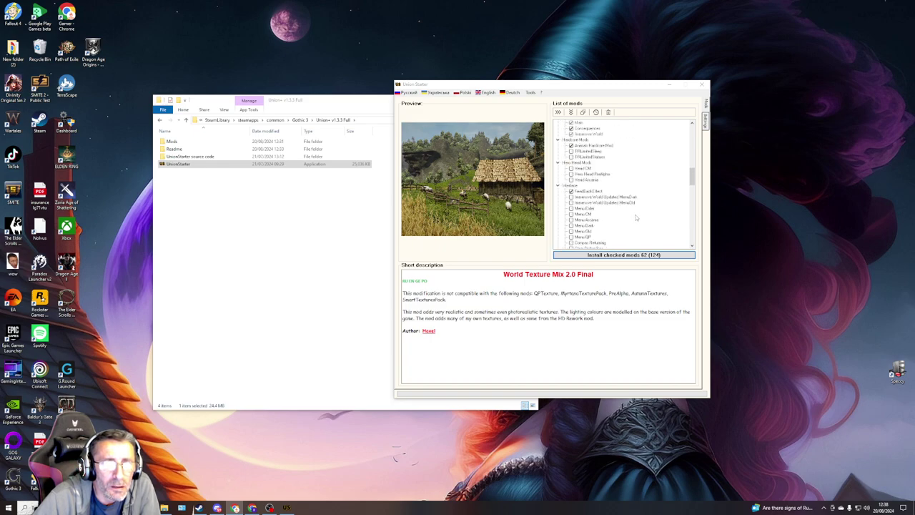
{"action": "scroll", "coordinate": [636, 217], "scroll_direction": "up", "scroll_amount": 3}
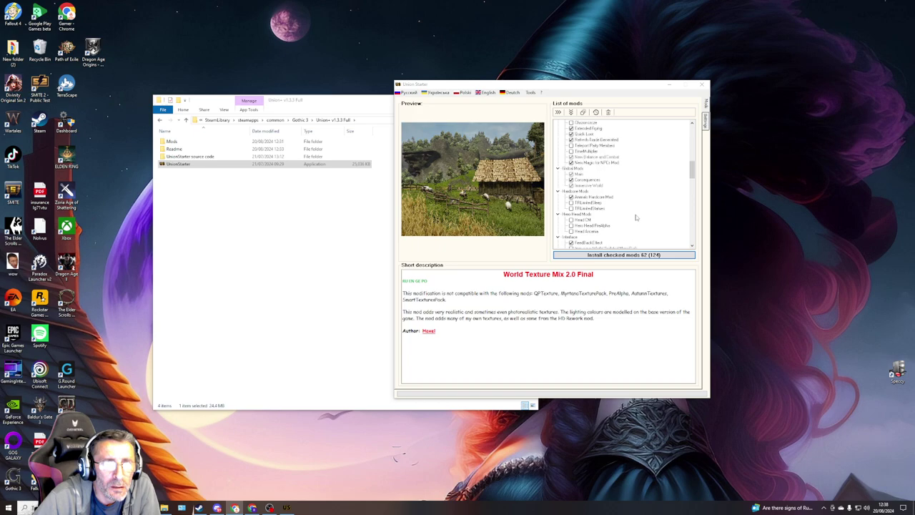
{"action": "scroll", "coordinate": [636, 218], "scroll_direction": "up", "scroll_amount": 3}
{"action": "scroll", "coordinate": [636, 218], "scroll_direction": "up", "scroll_amount": 1}
{"action": "scroll", "coordinate": [636, 218], "scroll_direction": "up", "scroll_amount": 1}
{"action": "scroll", "coordinate": [638, 217], "scroll_direction": "up", "scroll_amount": 3}
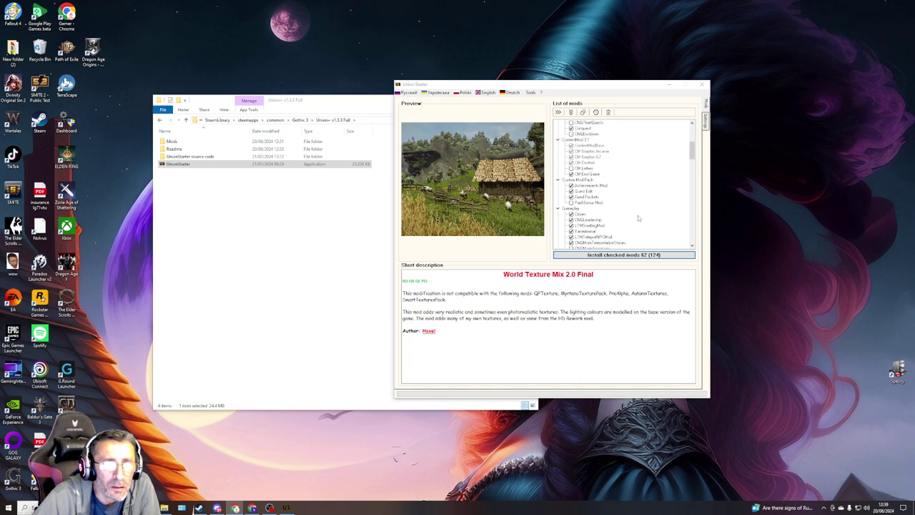
{"action": "left_click", "coordinate": [585, 168]}
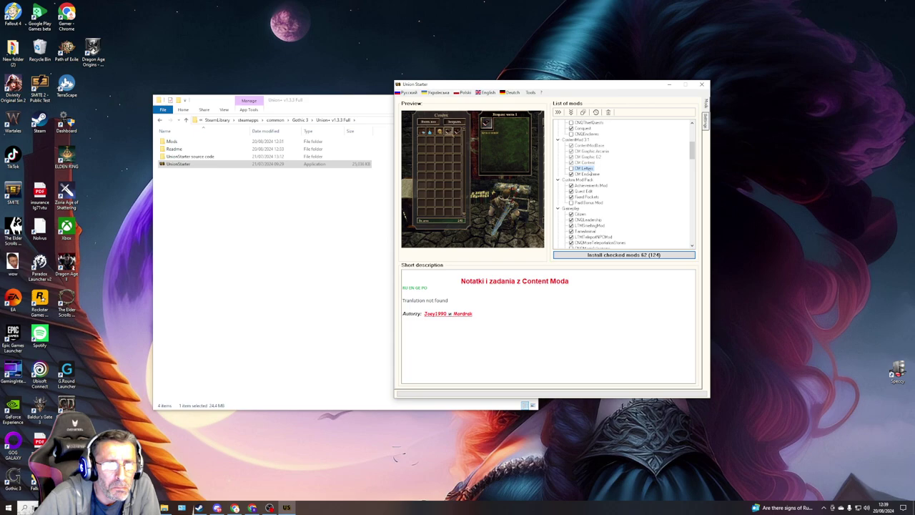
- Read the UpdatePack Combat Fix description about monsters' rage mode
{"action": "scroll", "coordinate": [624, 185], "scroll_direction": "up", "scroll_amount": 1}
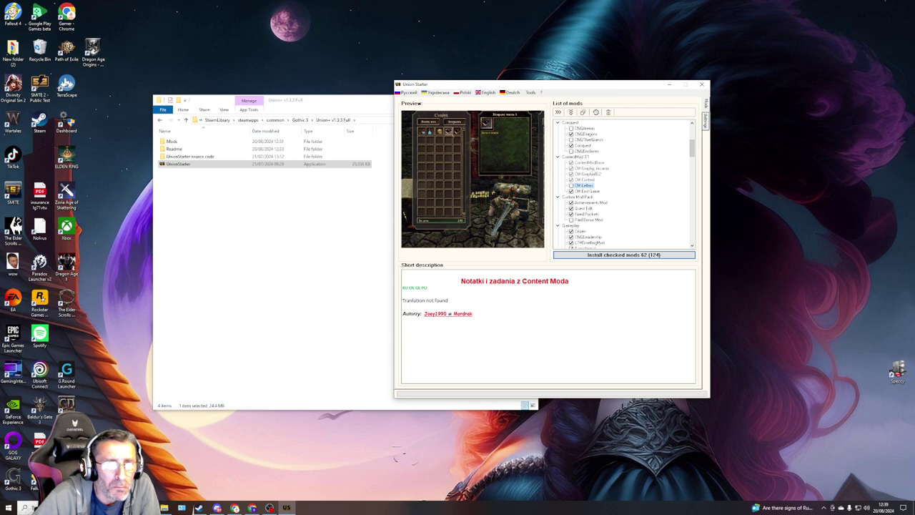
{"action": "scroll", "coordinate": [596, 174], "scroll_direction": "up", "scroll_amount": 1}
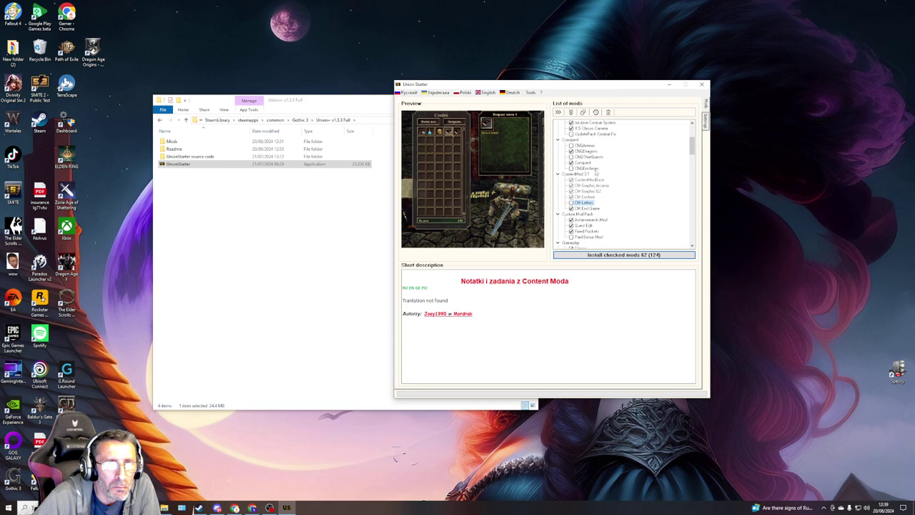
{"action": "scroll", "coordinate": [596, 172], "scroll_direction": "up", "scroll_amount": 2}
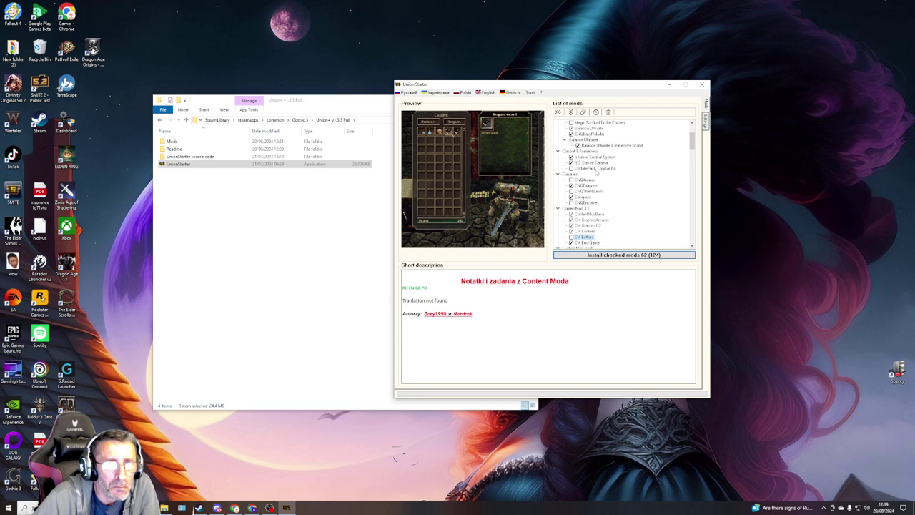
{"action": "left_click", "coordinate": [595, 170]}
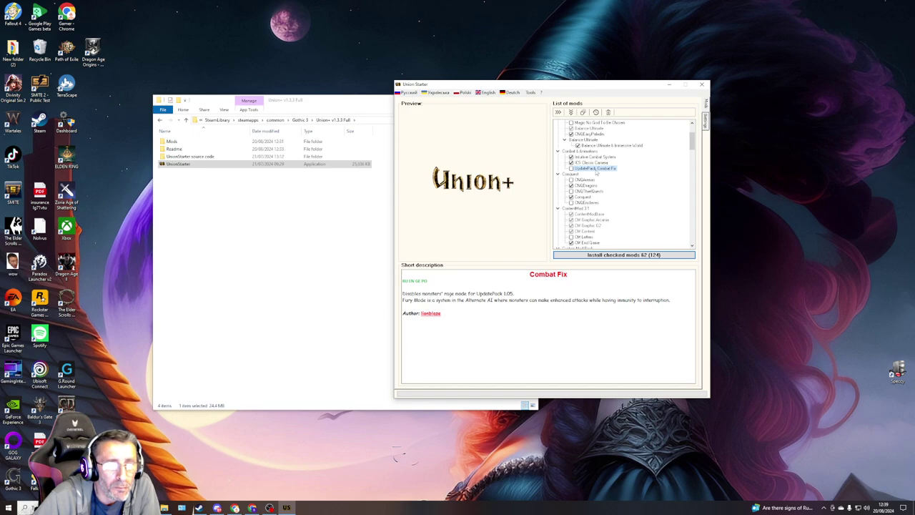
{"action": "scroll", "coordinate": [597, 172], "scroll_direction": "up", "scroll_amount": 1}
{"action": "scroll", "coordinate": [597, 172], "scroll_direction": "up", "scroll_amount": 1}
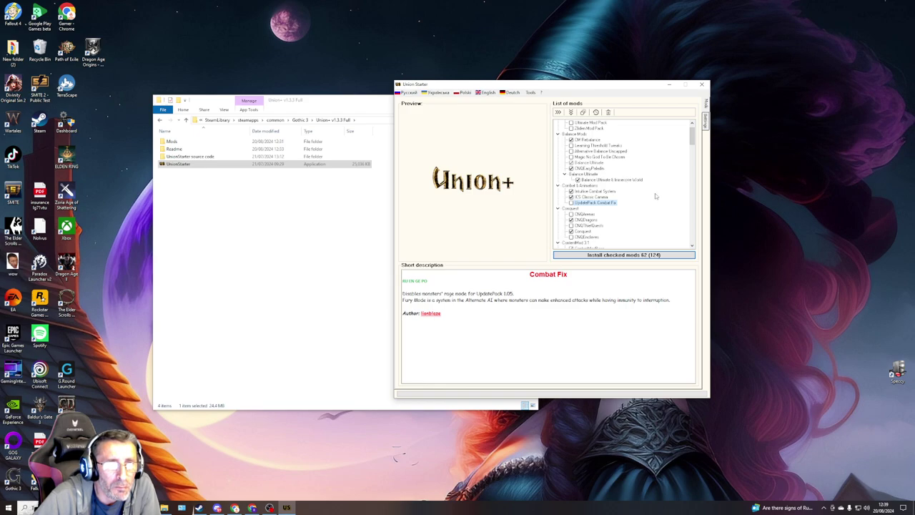
{"action": "scroll", "coordinate": [655, 194], "scroll_direction": "up", "scroll_amount": 1}
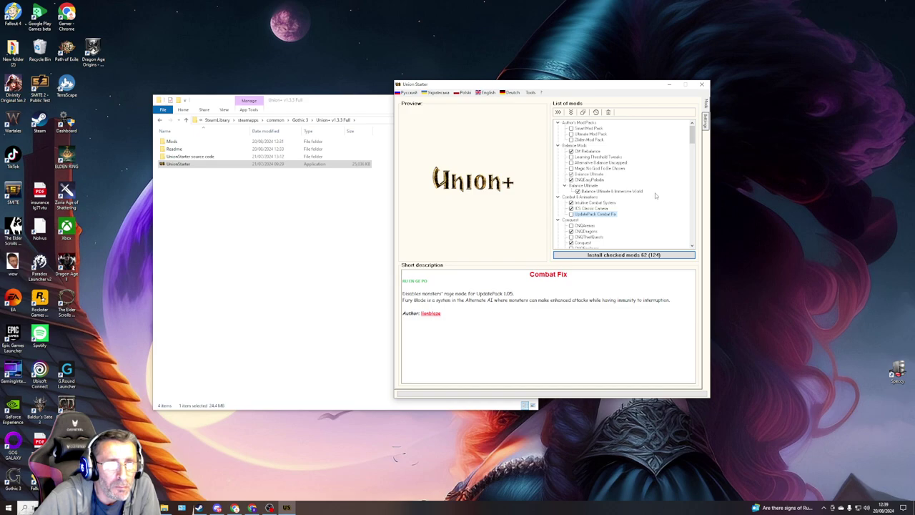
{"action": "scroll", "coordinate": [655, 193], "scroll_direction": "down", "scroll_amount": 1}
{"action": "scroll", "coordinate": [656, 193], "scroll_direction": "down", "scroll_amount": 1}
{"action": "scroll", "coordinate": [653, 198], "scroll_direction": "down", "scroll_amount": 1}
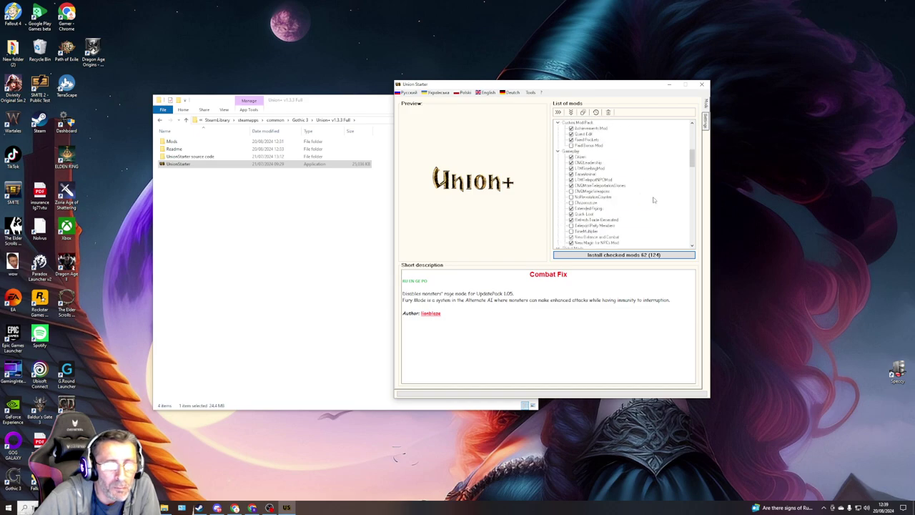
{"action": "scroll", "coordinate": [653, 200], "scroll_direction": "down", "scroll_amount": 3}
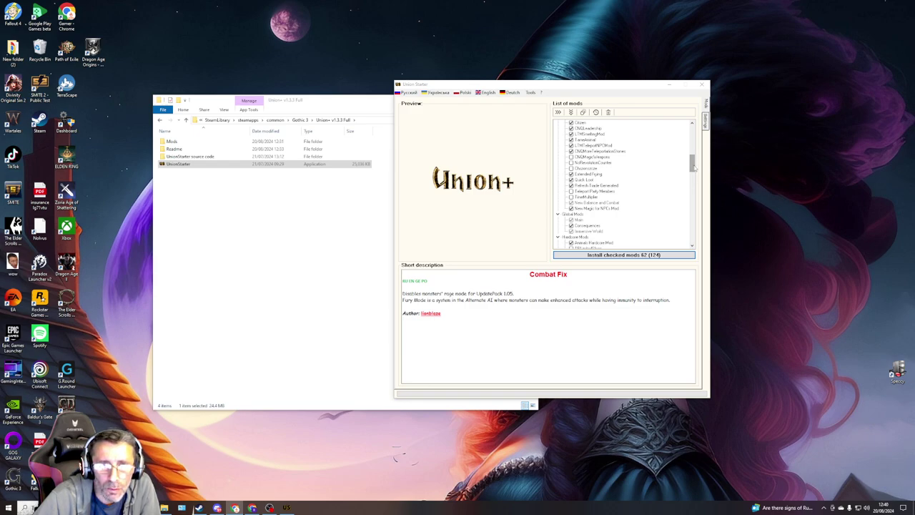
{"action": "left_click_drag", "start_coordinate": [692, 163], "coordinate": [708, 241]}
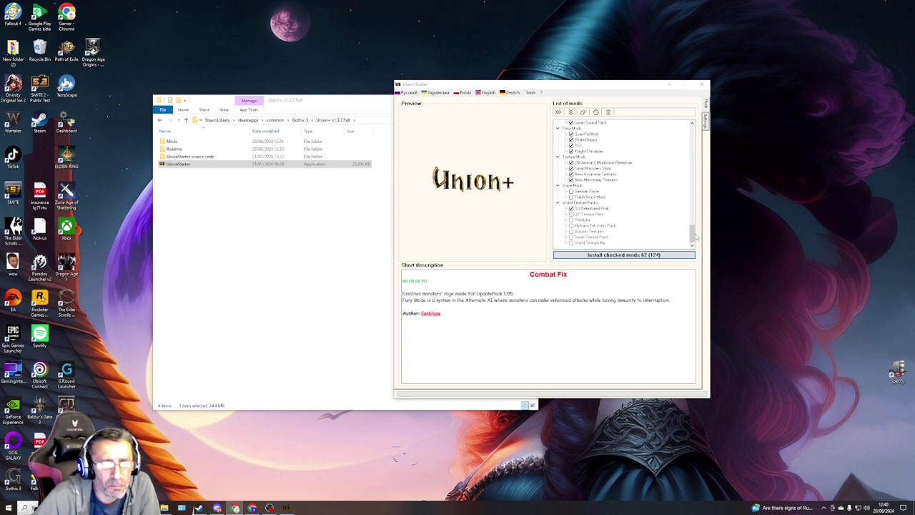
{"action": "left_click_drag", "start_coordinate": [696, 237], "coordinate": [710, 203]}
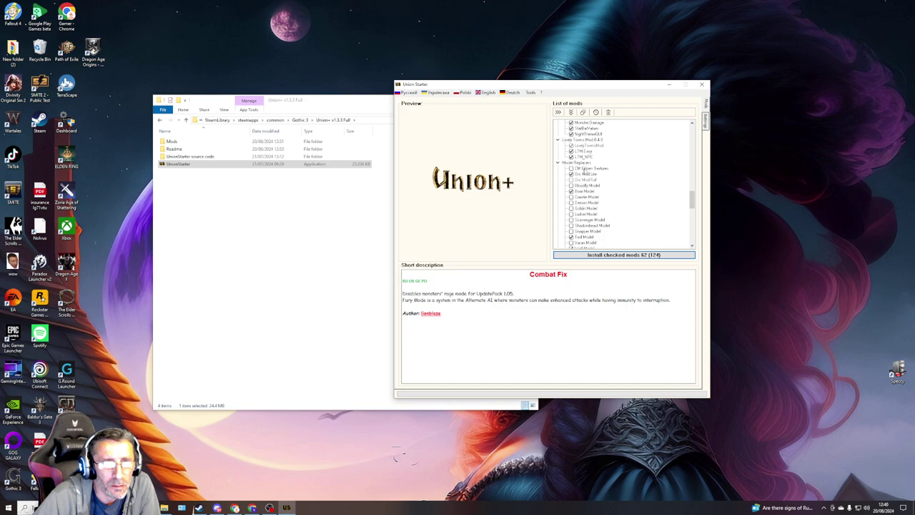
- Check CM Citizen Textures, Bloodfly, Crawler and Demon, swapping Orc Mod Lite for Orc Mod Full
{"action": "left_click", "coordinate": [585, 169]}
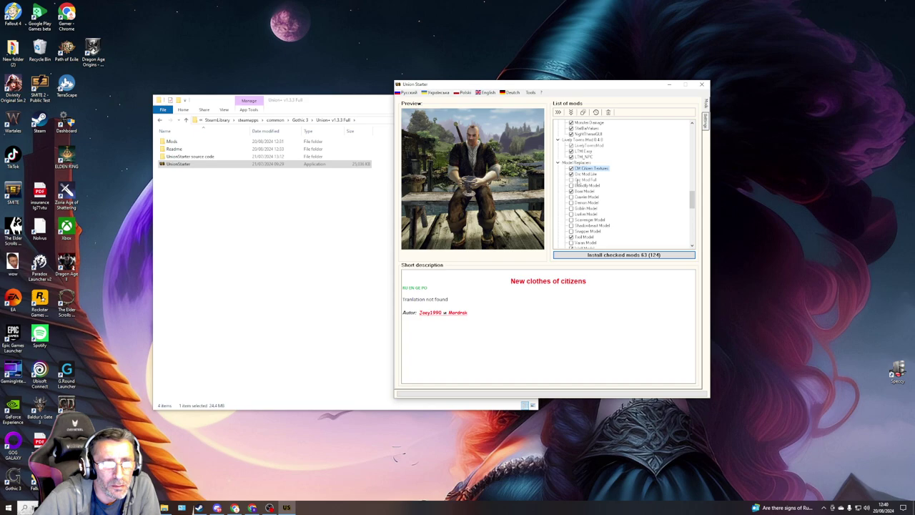
{"action": "left_click", "coordinate": [581, 180]}
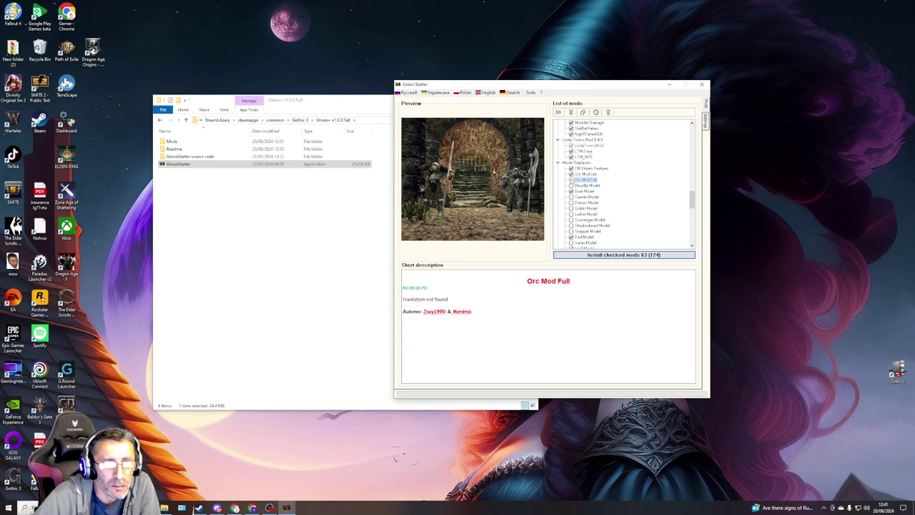
{"action": "left_click", "coordinate": [571, 186]}
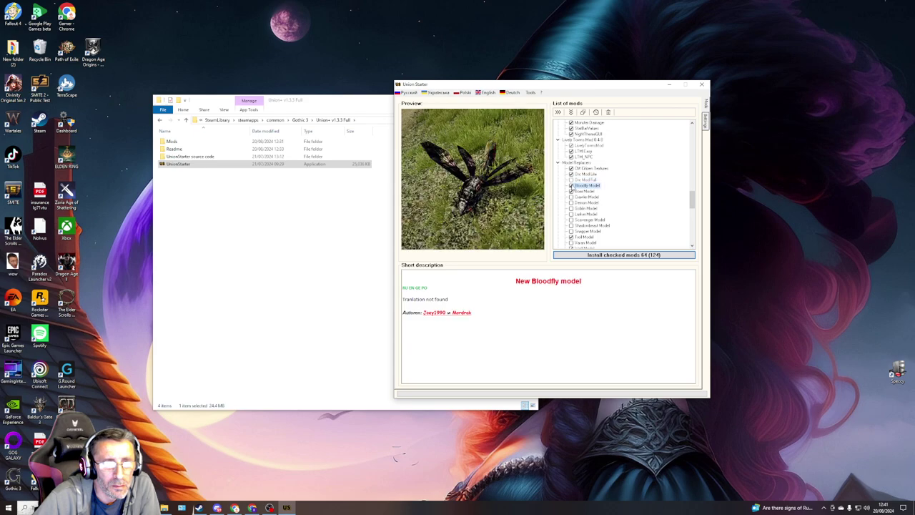
{"action": "left_click", "coordinate": [571, 196]}
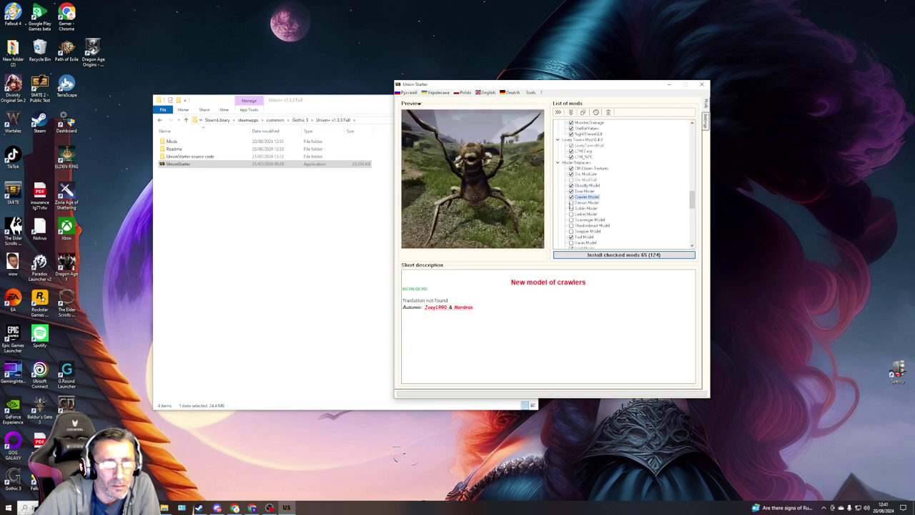
{"action": "left_click", "coordinate": [571, 202]}
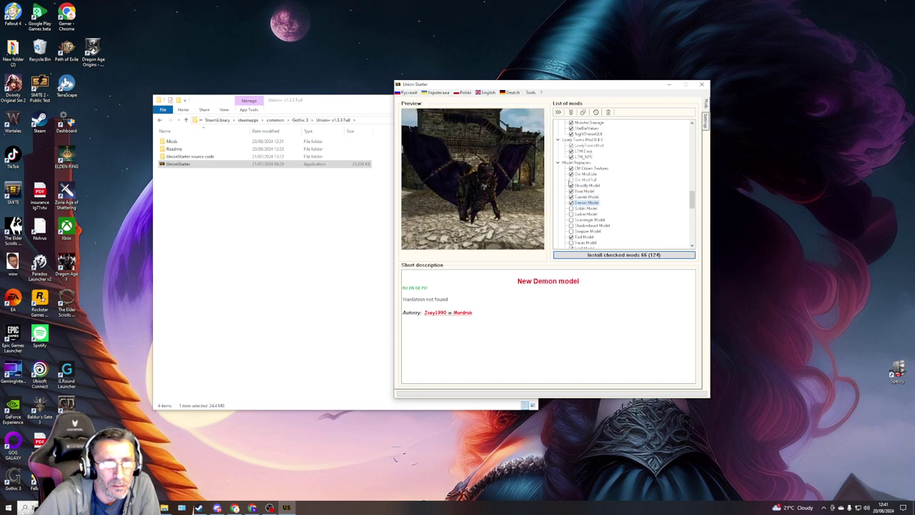
{"action": "left_click", "coordinate": [572, 174]}
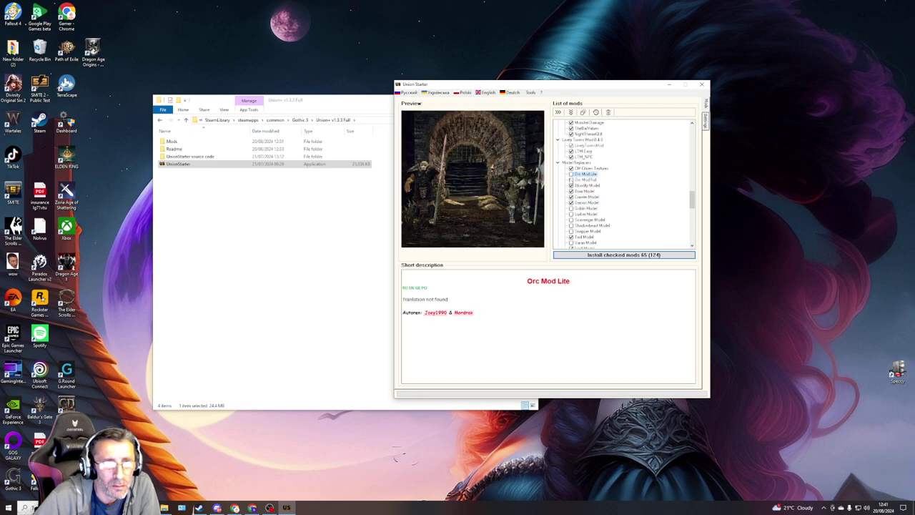
{"action": "left_click", "coordinate": [571, 180]}
- Check the Goblin, Lurker, Scavenger, Shadowbeast, Snapper and Varan model mods
{"action": "left_click", "coordinate": [571, 208]}
{"action": "left_click", "coordinate": [571, 214]}
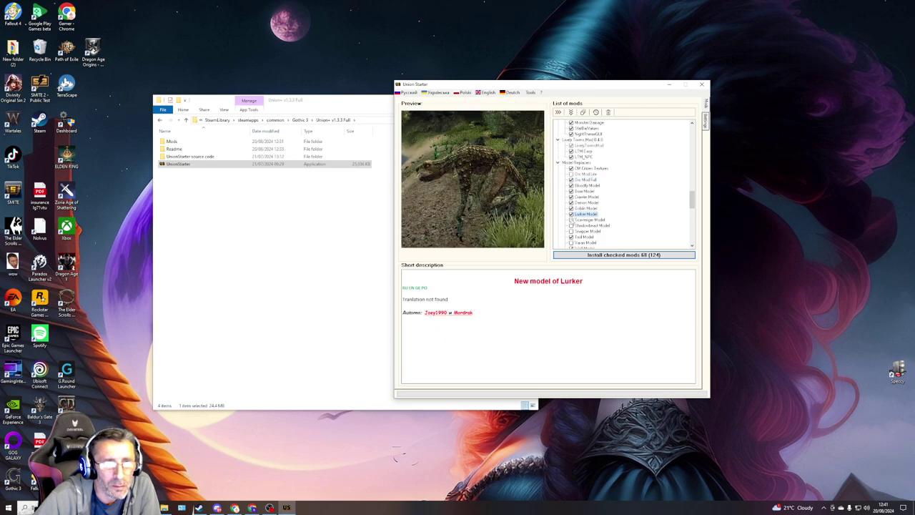
{"action": "left_click", "coordinate": [571, 220]}
{"action": "left_click", "coordinate": [571, 231]}
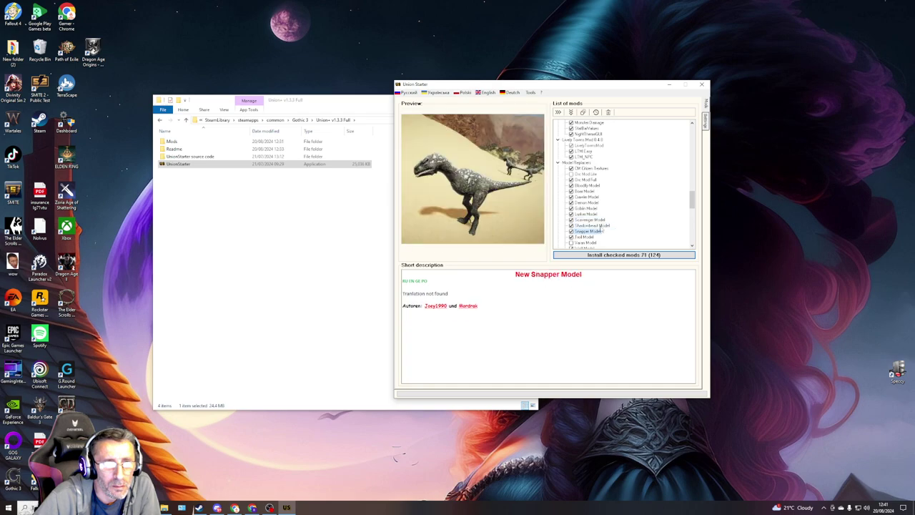
{"action": "scroll", "coordinate": [598, 229], "scroll_direction": "down", "scroll_amount": 1}
{"action": "left_click", "coordinate": [572, 225]}
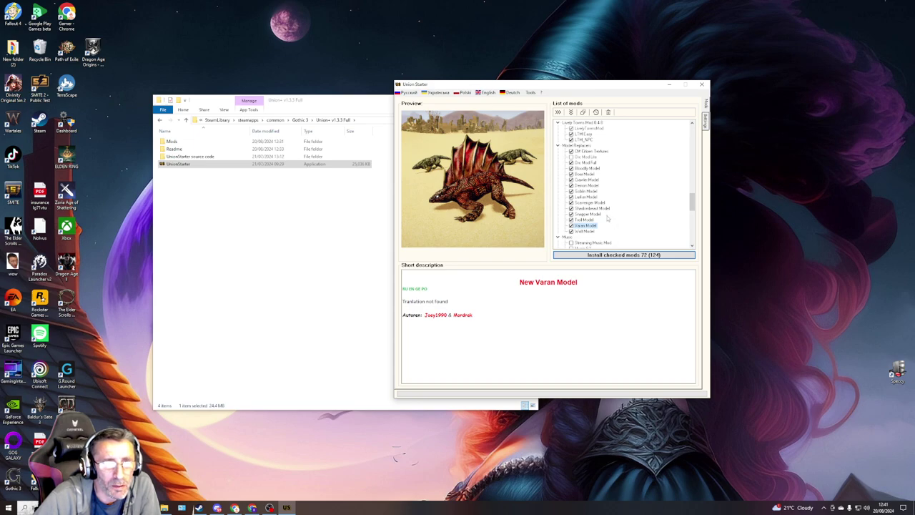
- Check QuestPacket and its QP MiniQuests add-on, reaching 74 of 124 mods
{"action": "scroll", "coordinate": [608, 219], "scroll_direction": "down", "scroll_amount": 1}
{"action": "scroll", "coordinate": [608, 218], "scroll_direction": "down", "scroll_amount": 1}
{"action": "scroll", "coordinate": [608, 218], "scroll_direction": "down", "scroll_amount": 1}
{"action": "scroll", "coordinate": [608, 218], "scroll_direction": "down", "scroll_amount": 1}
{"action": "scroll", "coordinate": [608, 218], "scroll_direction": "down", "scroll_amount": 1}
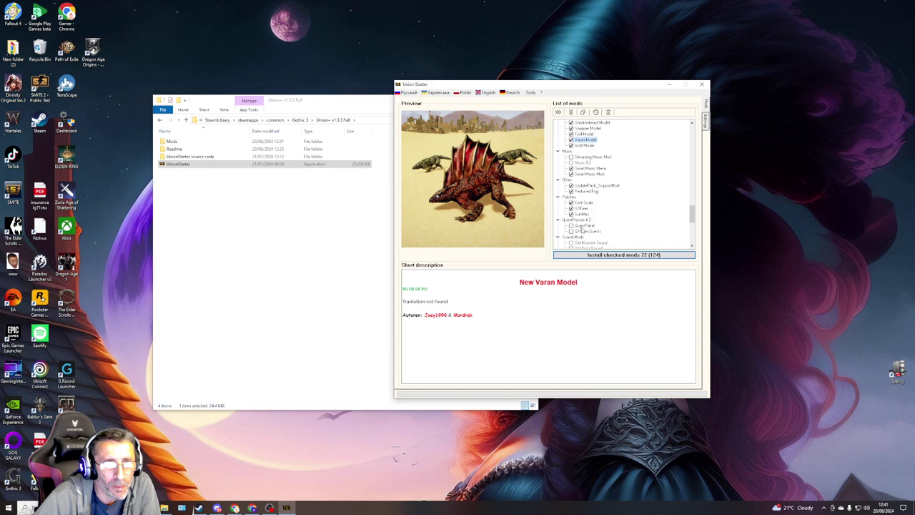
{"action": "scroll", "coordinate": [586, 227], "scroll_direction": "down", "scroll_amount": 2}
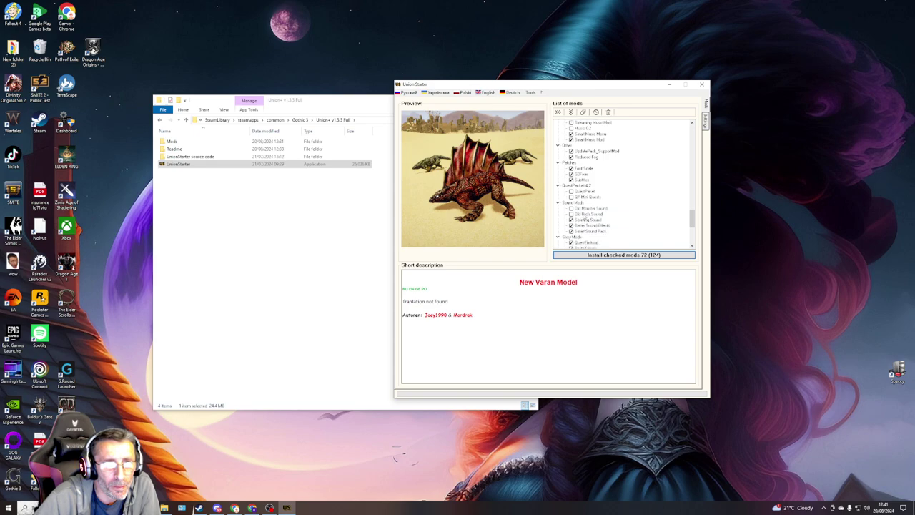
{"action": "left_click", "coordinate": [571, 191]}
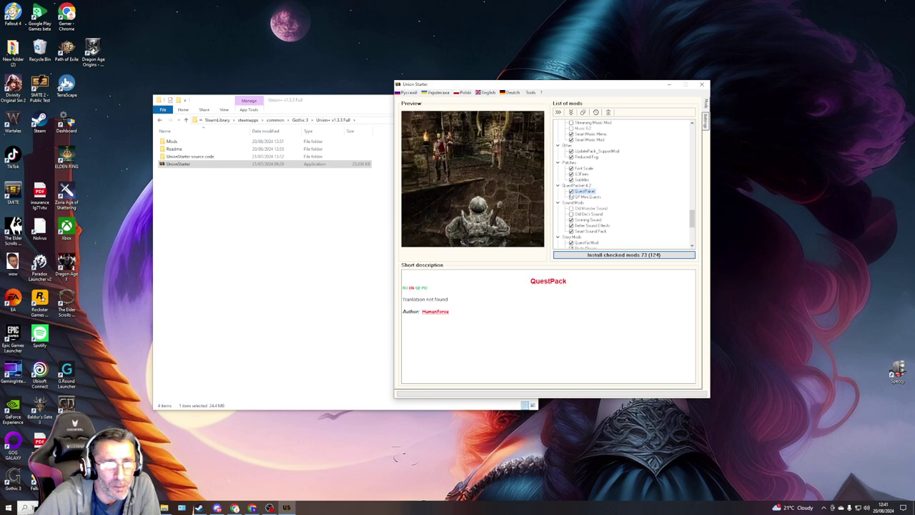
{"action": "left_click", "coordinate": [571, 197]}
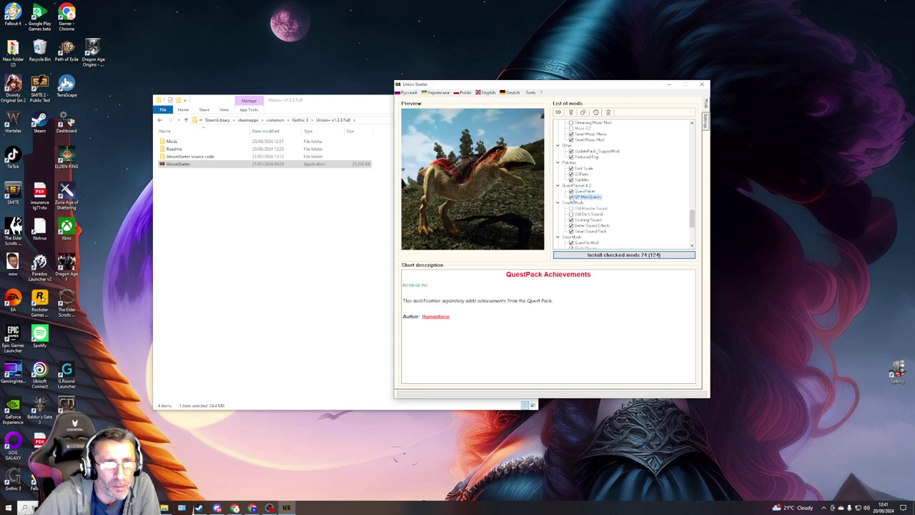
{"action": "scroll", "coordinate": [591, 202], "scroll_direction": "down", "scroll_amount": 3}
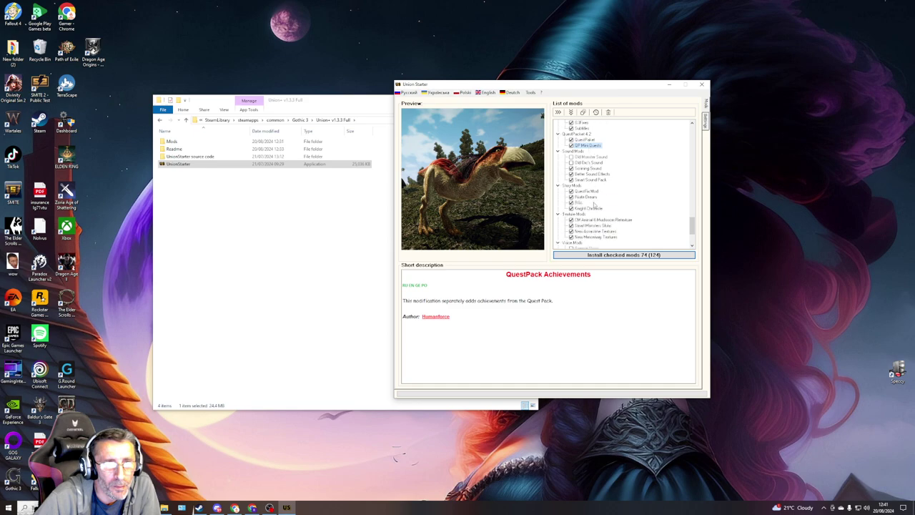
{"action": "scroll", "coordinate": [607, 213], "scroll_direction": "down", "scroll_amount": 3}
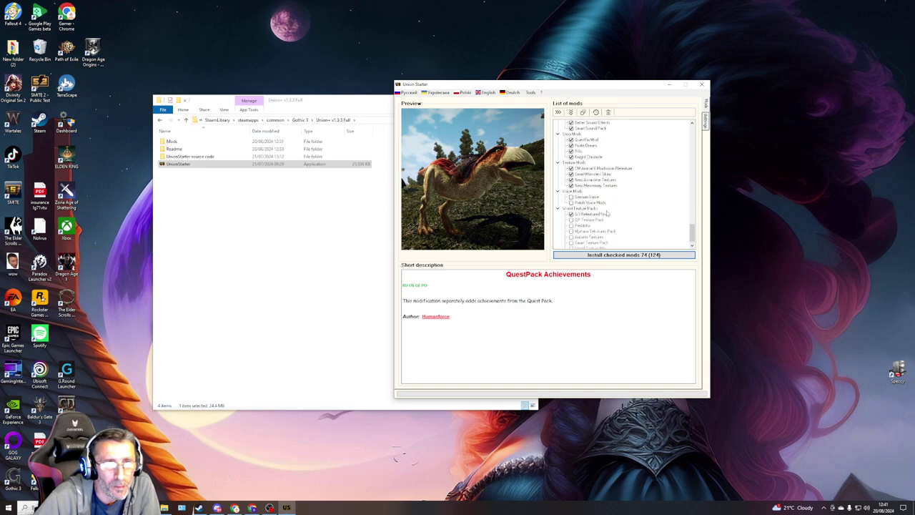
{"action": "scroll", "coordinate": [608, 213], "scroll_direction": "down", "scroll_amount": 1}
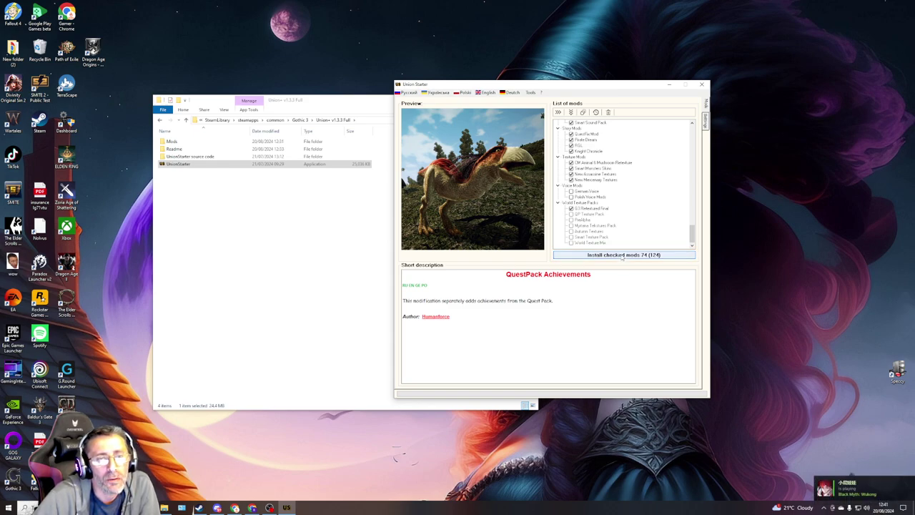
- Start installing the 74 checked mods, approving permanent deletion of the old mods
{"action": "left_click", "coordinate": [623, 255]}
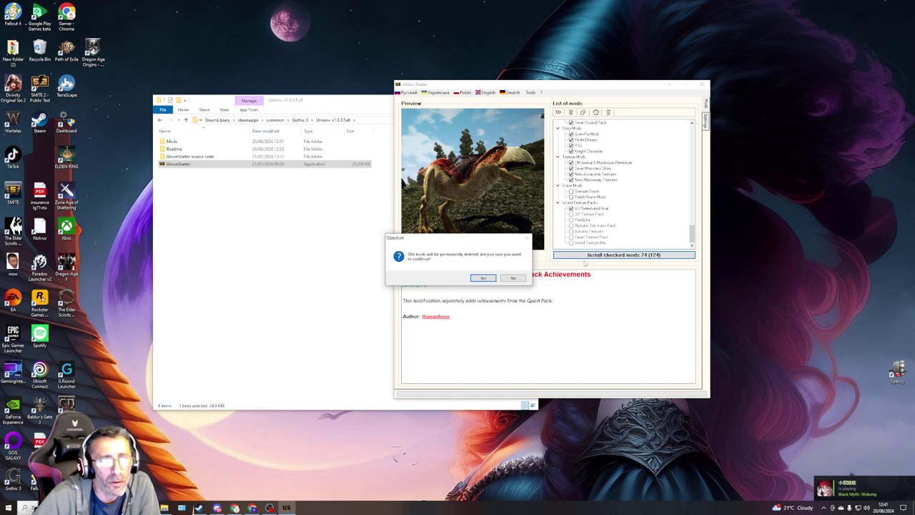
{"action": "left_click", "coordinate": [481, 279]}
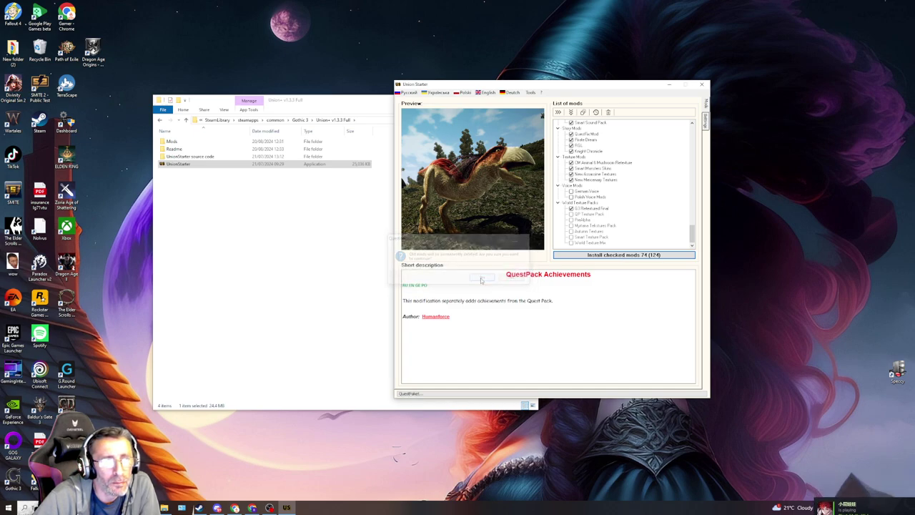